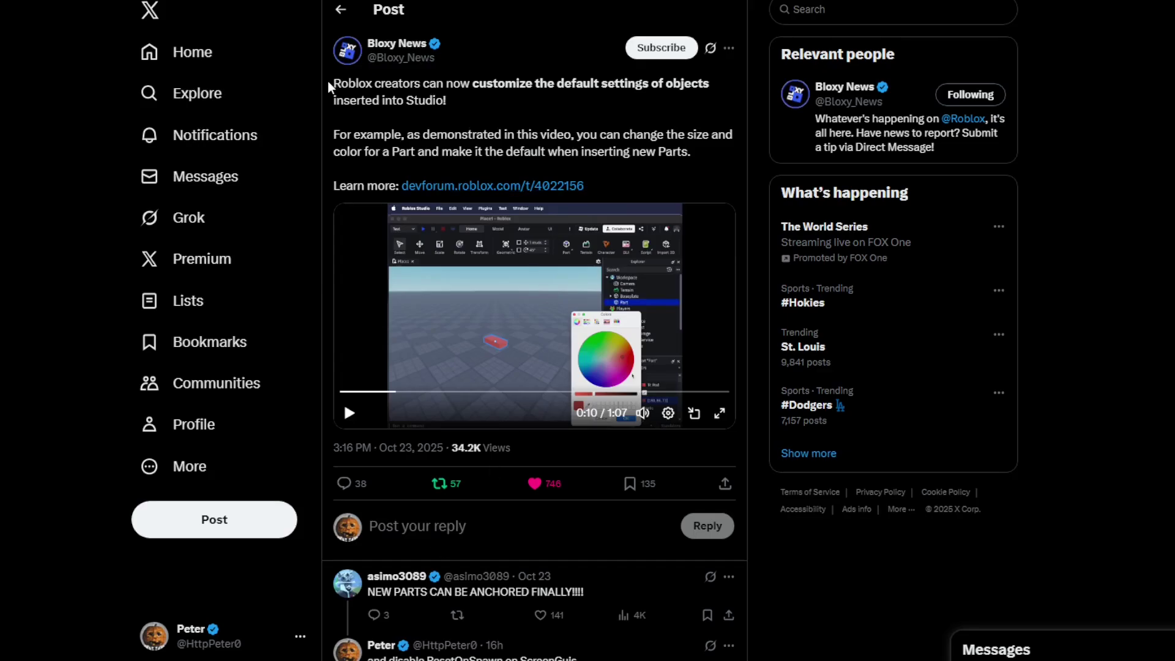
Read the Bloxy News post about customizing default settings of objects in Studio, along with its replies.
drag(331, 85, 465, 101)
click(372, 86)
scroll(647, 478, down, 3)
scroll(424, 435, down, 1)
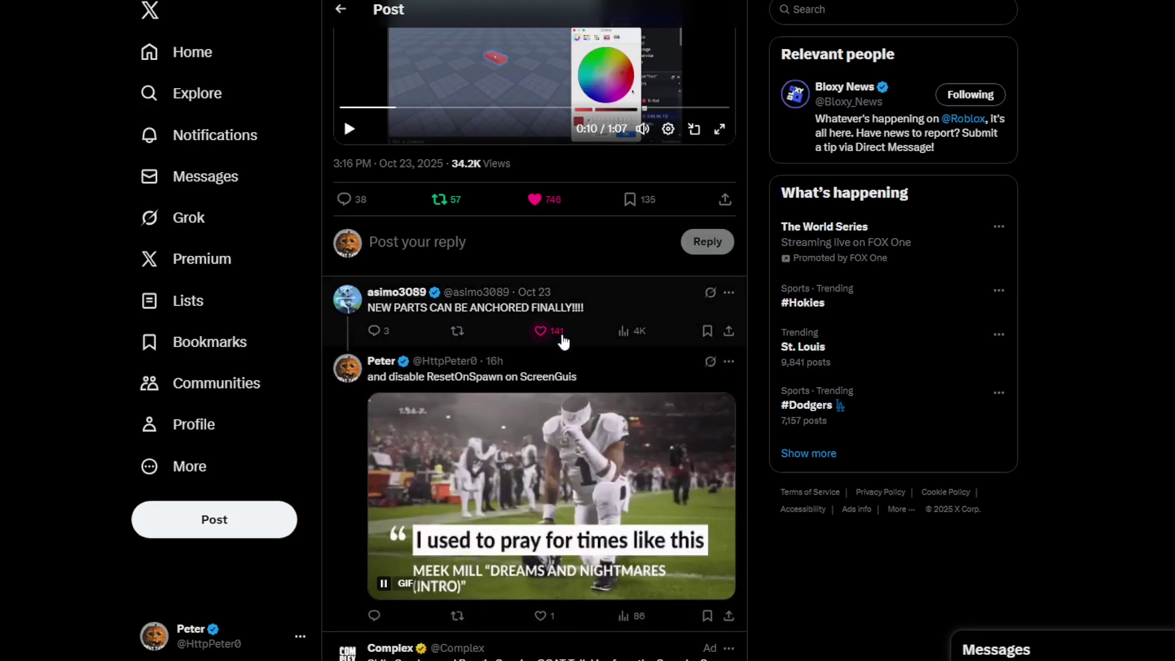
scroll(581, 393, up, 4)
scroll(636, 456, down, 4)
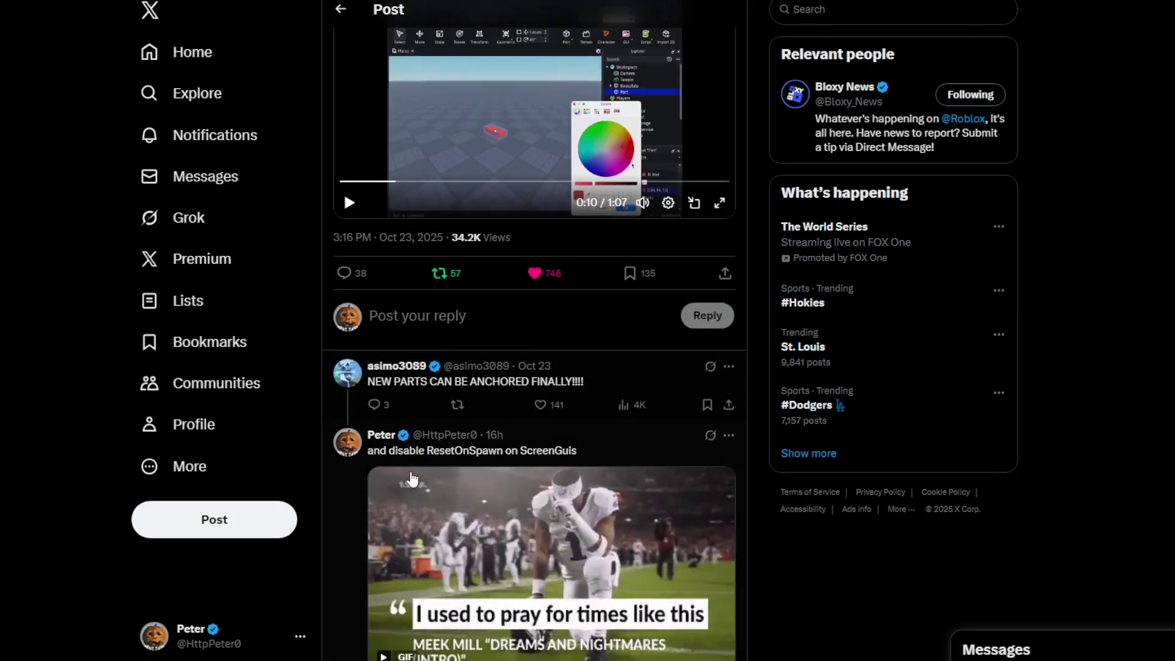
scroll(553, 483, up, 4)
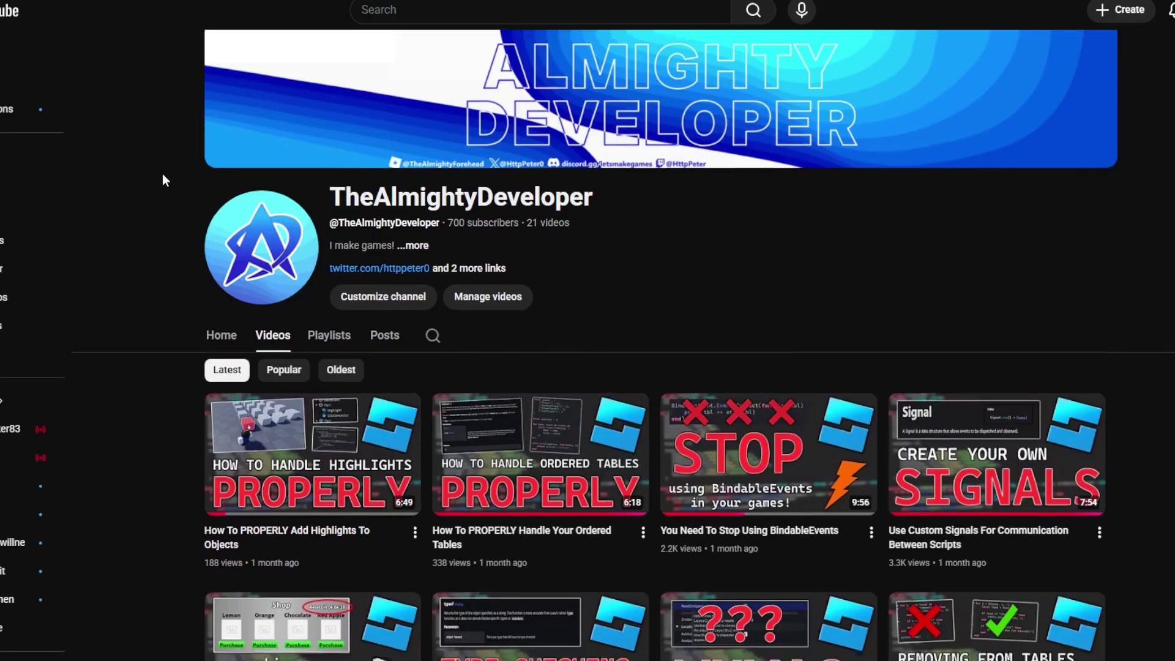
Look through the uploaded videos on the YouTube channel.
scroll(163, 179, down, 5)
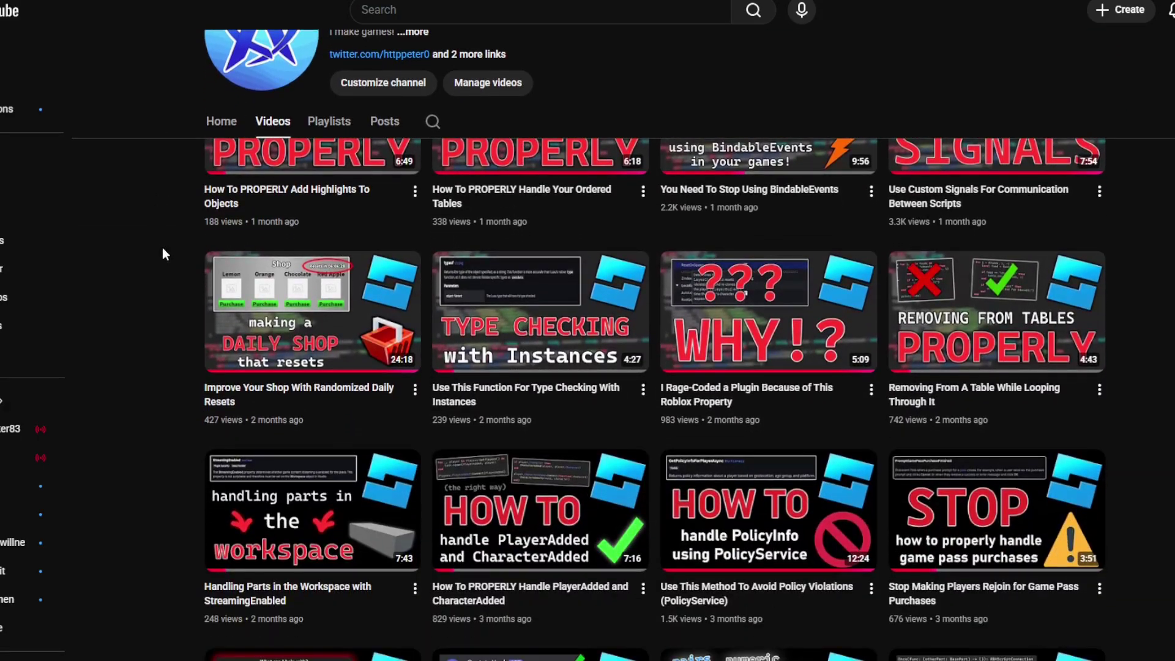
mouse_move(690, 399)
mouse_move(759, 407)
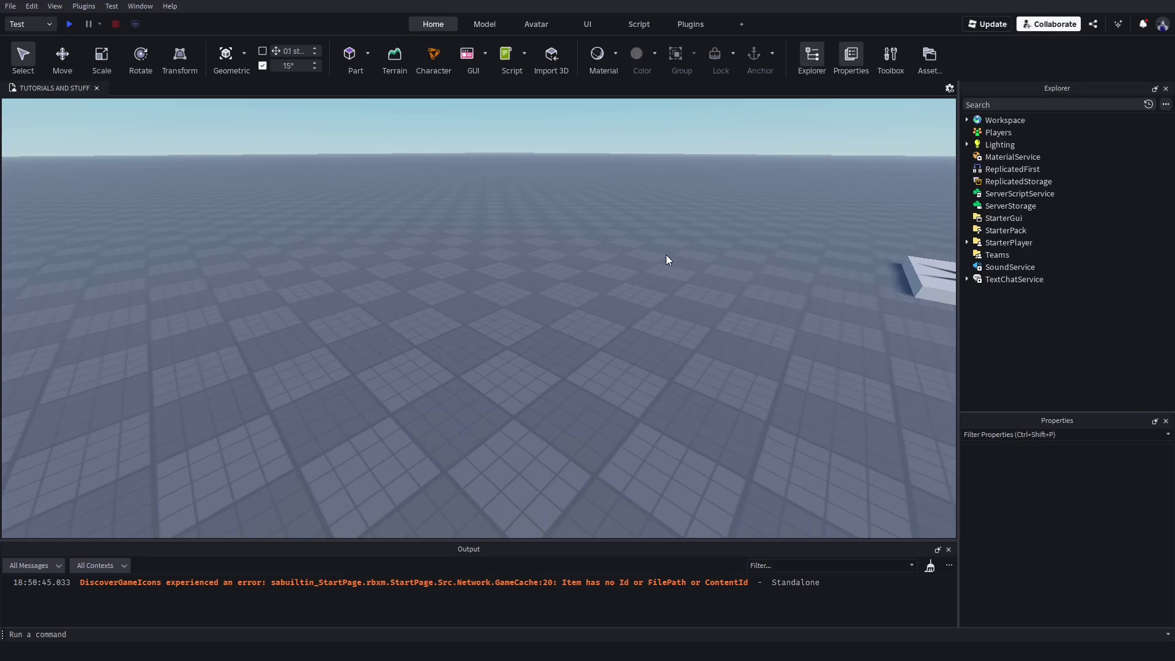
Insert a block part onto the baseplate near the spawn location.
right_drag(449, 293, 227, 73)
key(s)
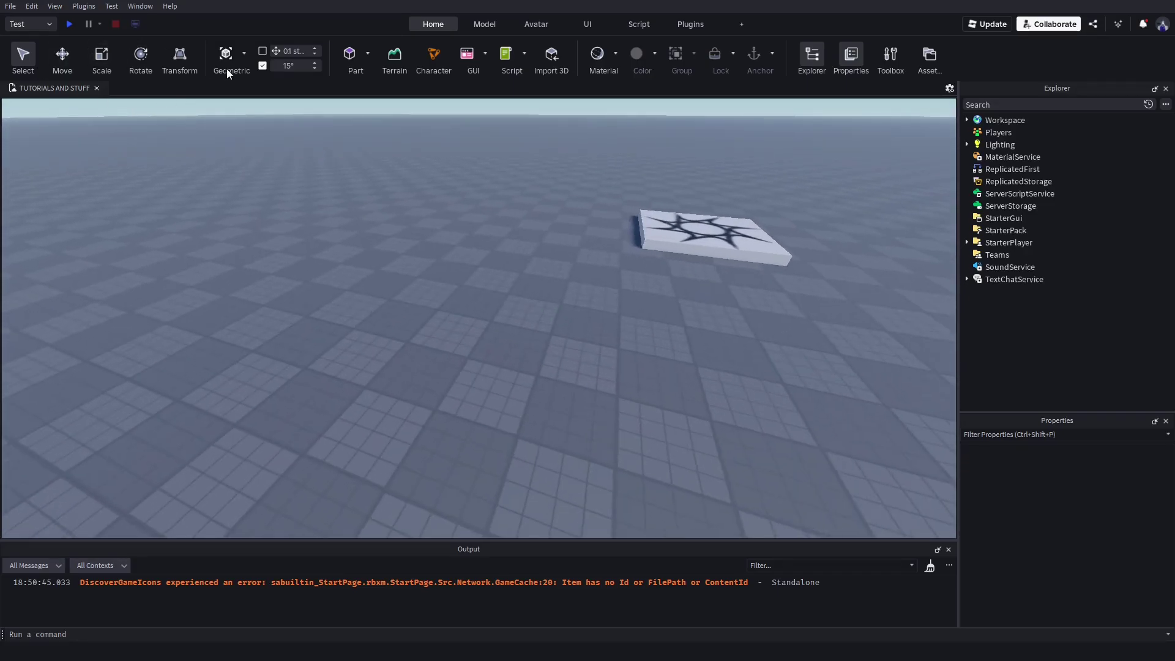
click(349, 55)
right_drag(501, 298, 683, 352)
key(d)
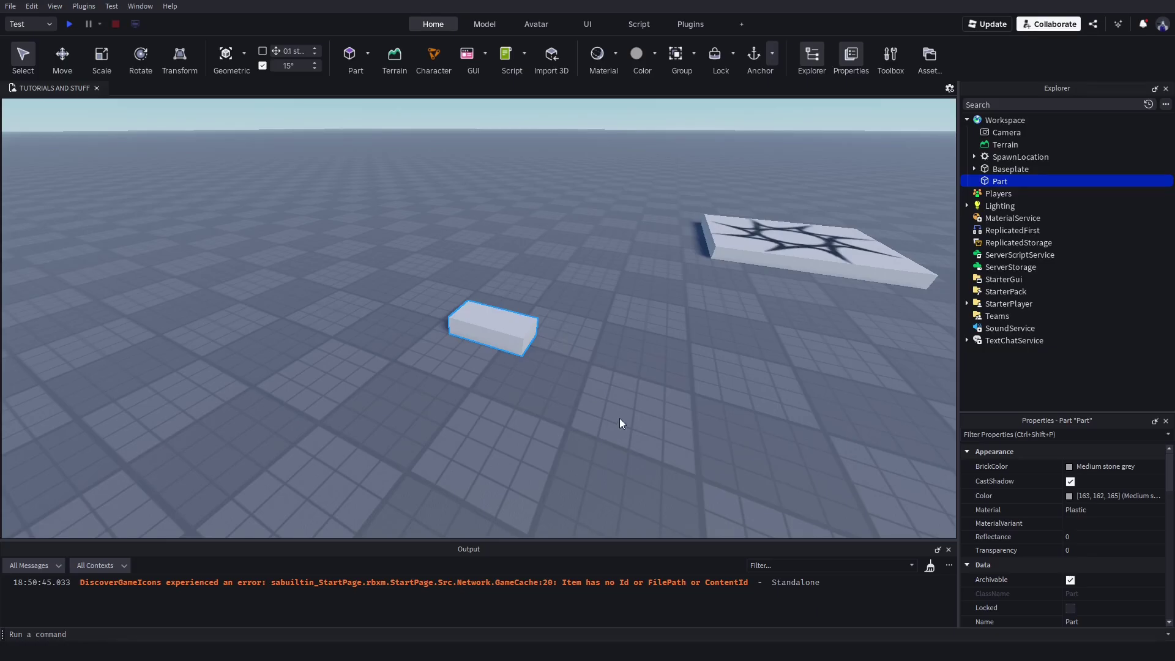
key(w)
right_drag(619, 417, 549, 357)
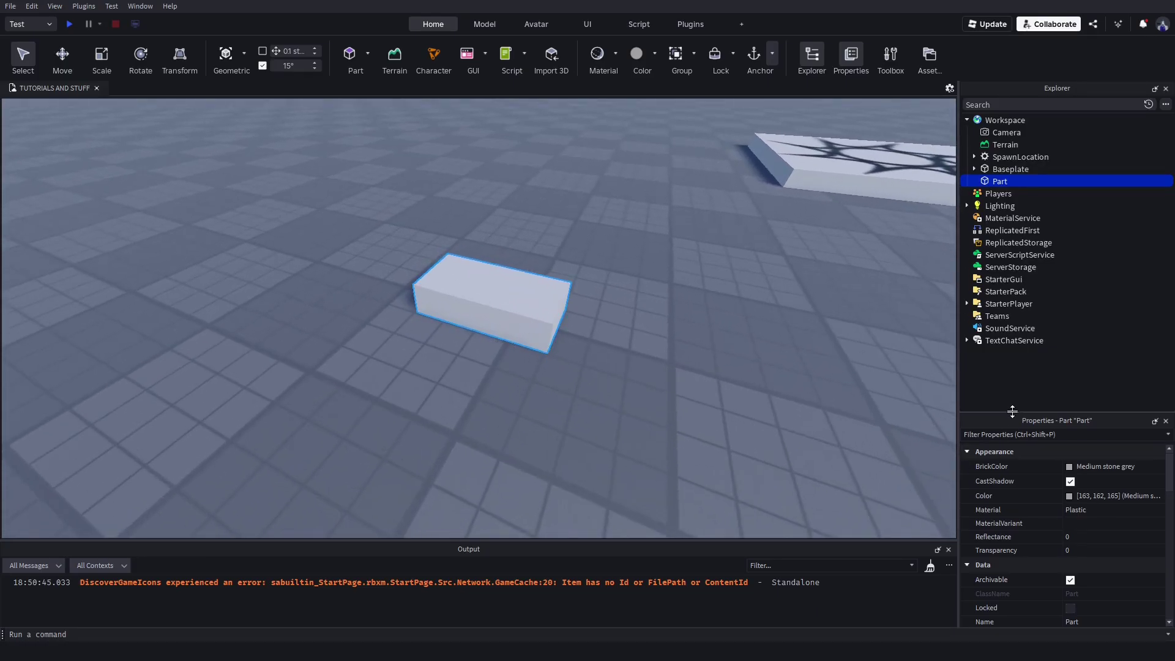
Enlarge the Properties panel, look through the part's properties and set its color to pure red (255, 0, 0).
drag(1013, 415, 1013, 378)
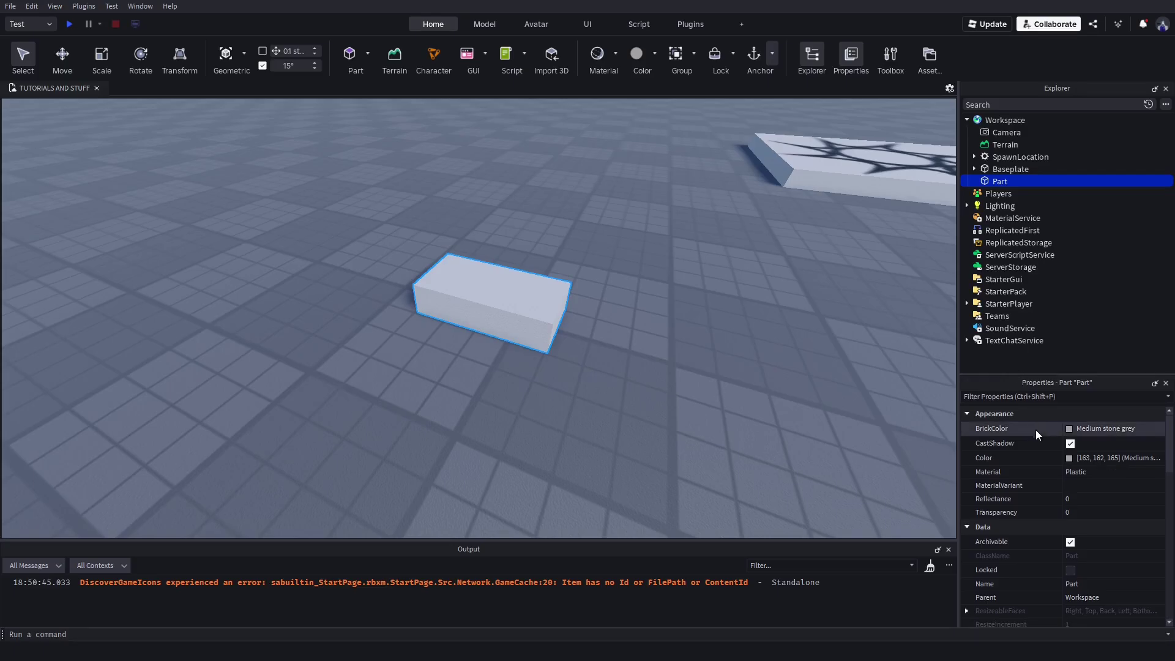
scroll(1045, 470, down, 5)
scroll(1045, 470, down, 1)
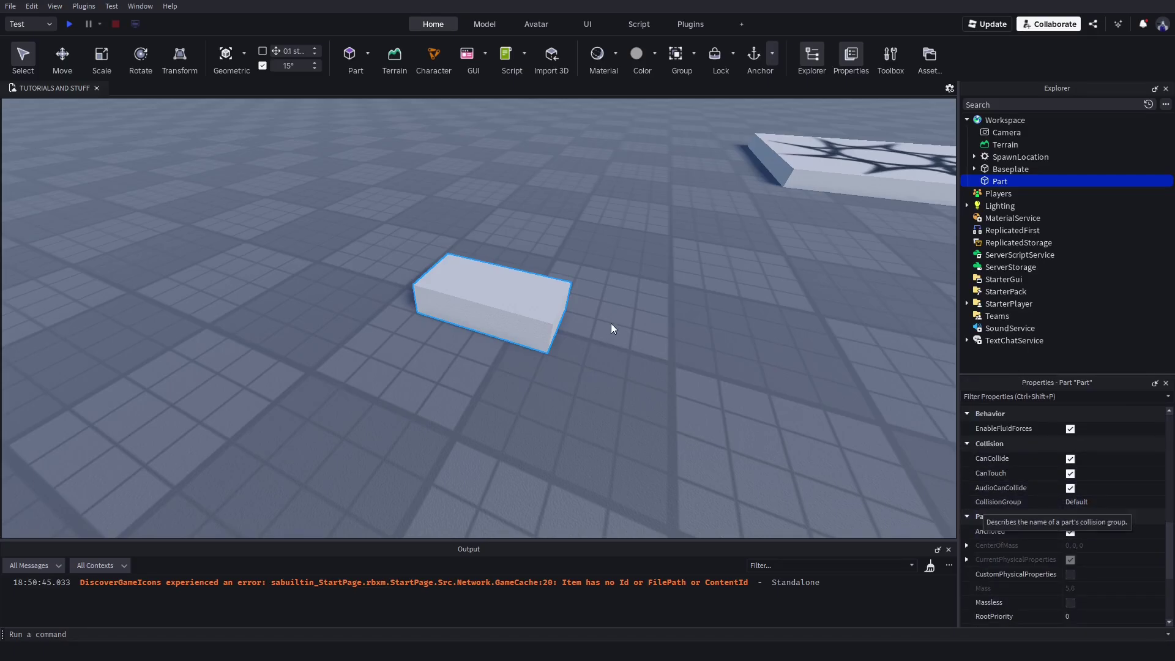
scroll(1039, 569, up, 8)
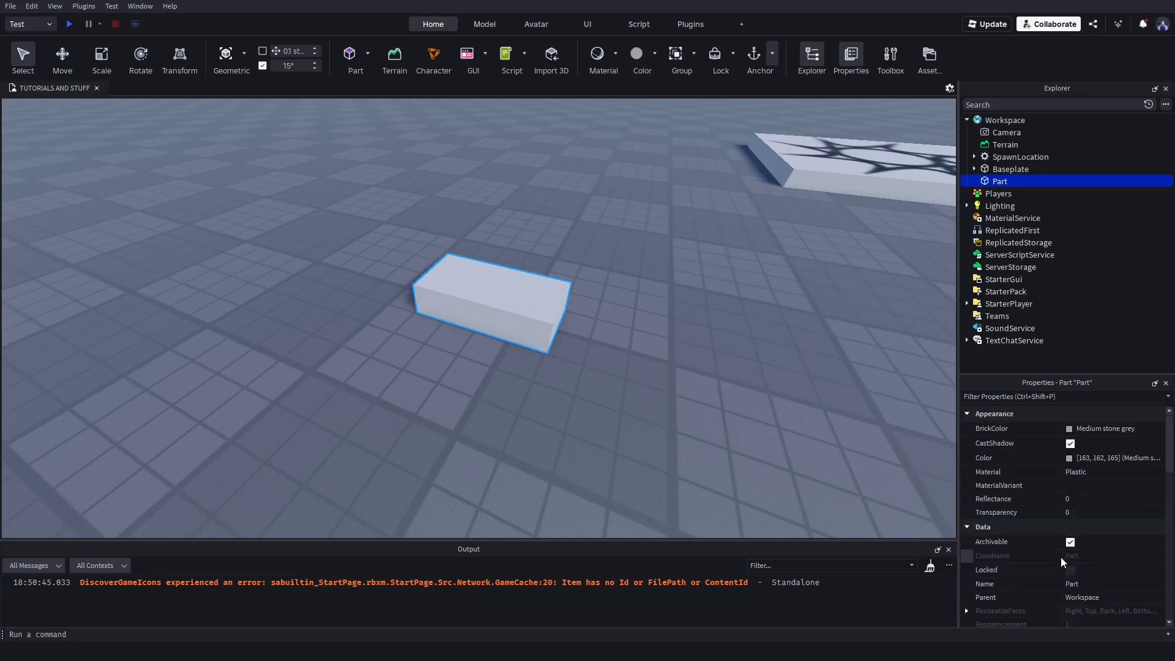
click(1069, 459)
drag(677, 297, 720, 214)
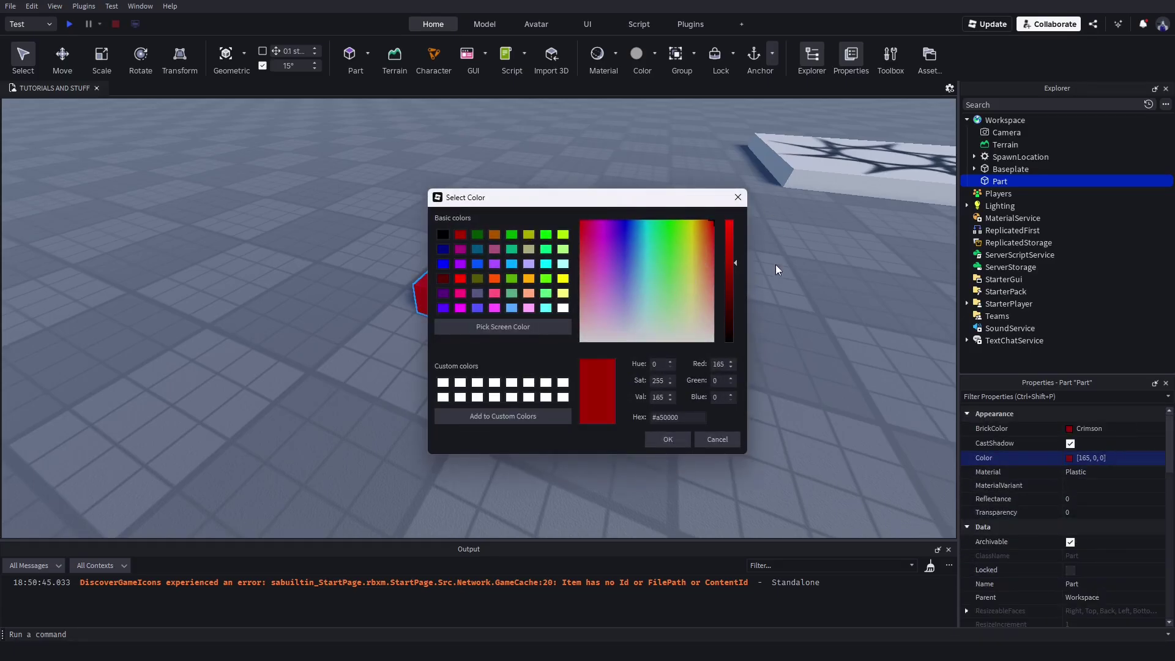
drag(735, 264, 734, 191)
click(668, 439)
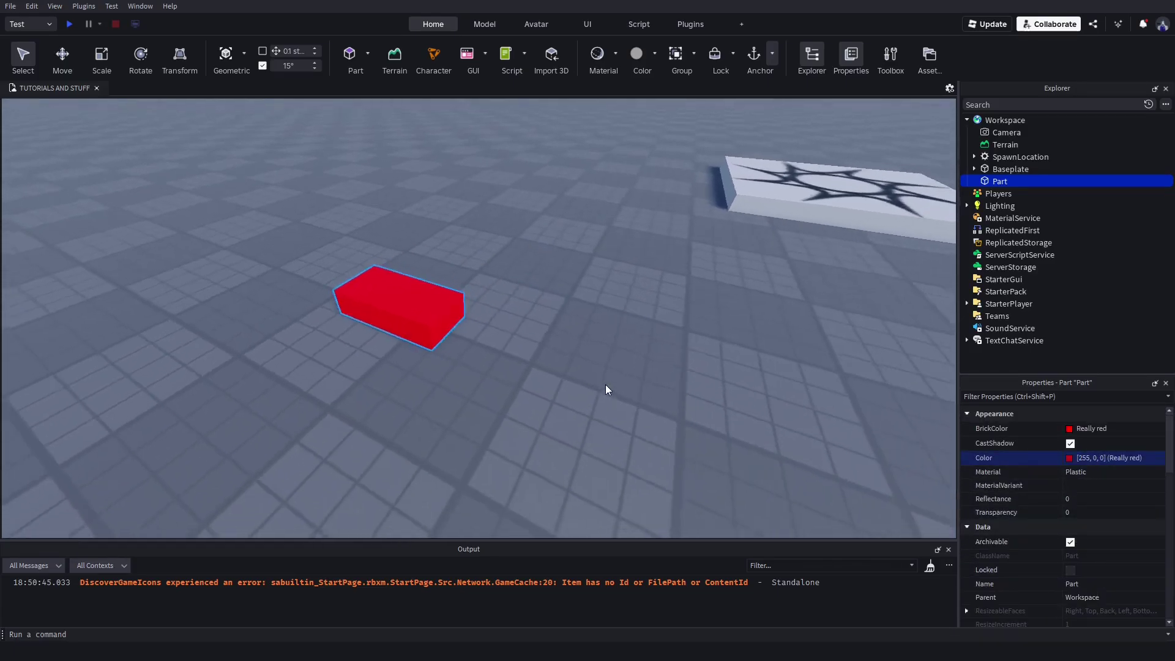
Set the red part's transparency to 0.5.
click(1080, 513)
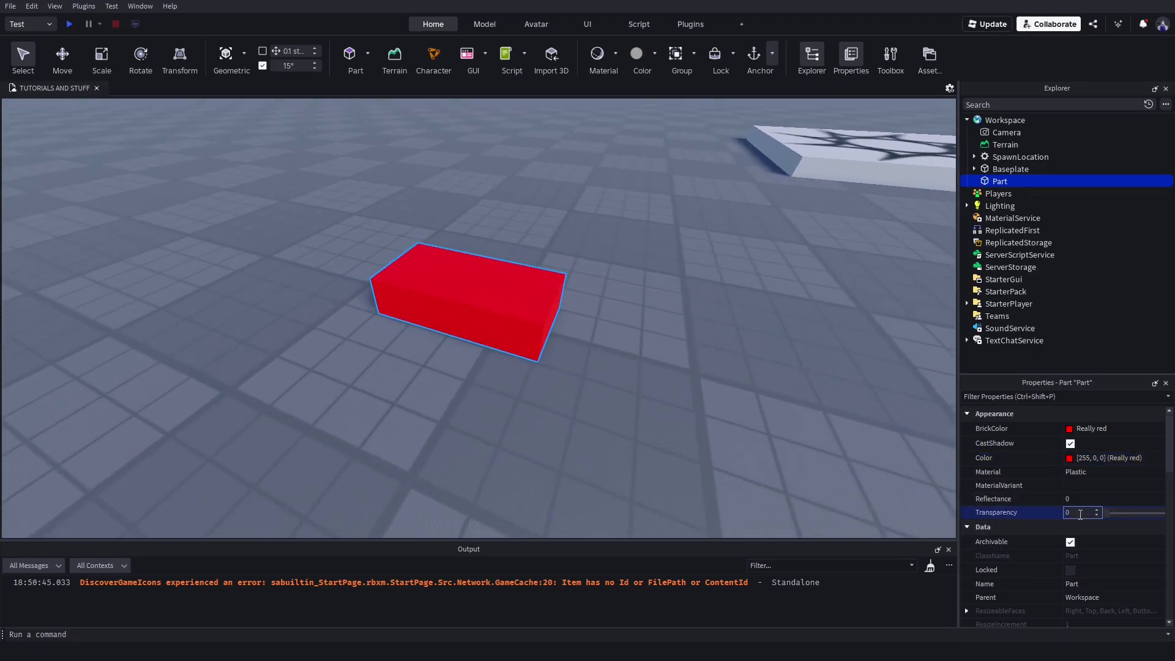
text(0.5)
key(Return)
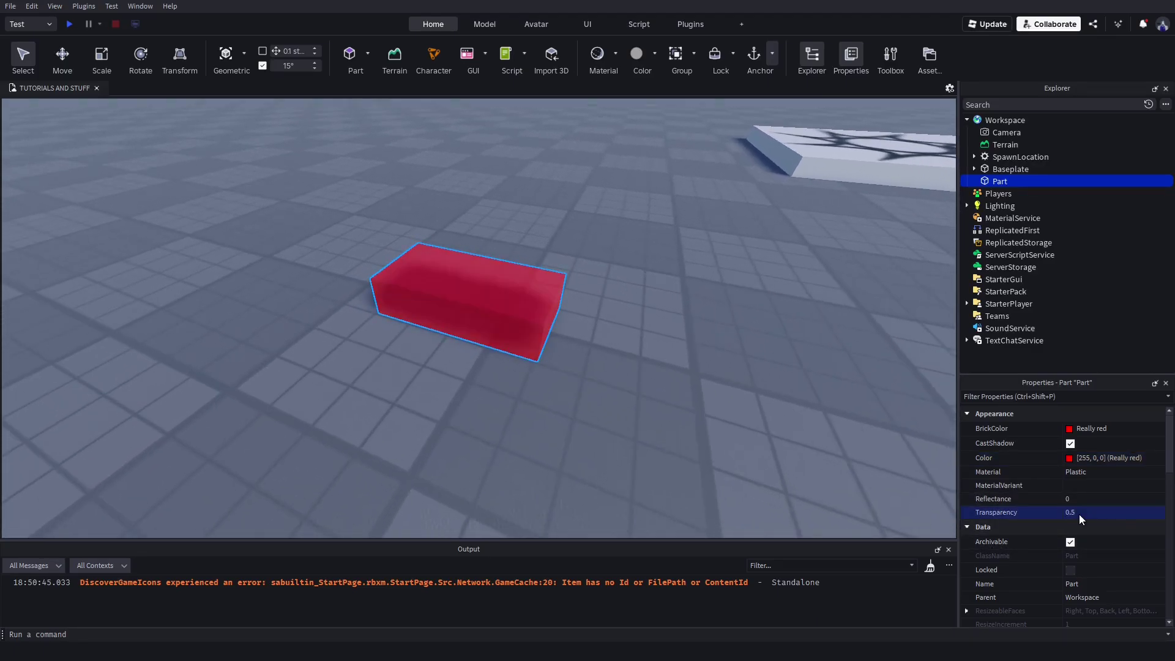
Set the red part's size to 3, 3, 3.
scroll(1068, 529, down, 3)
scroll(1062, 514, down, 3)
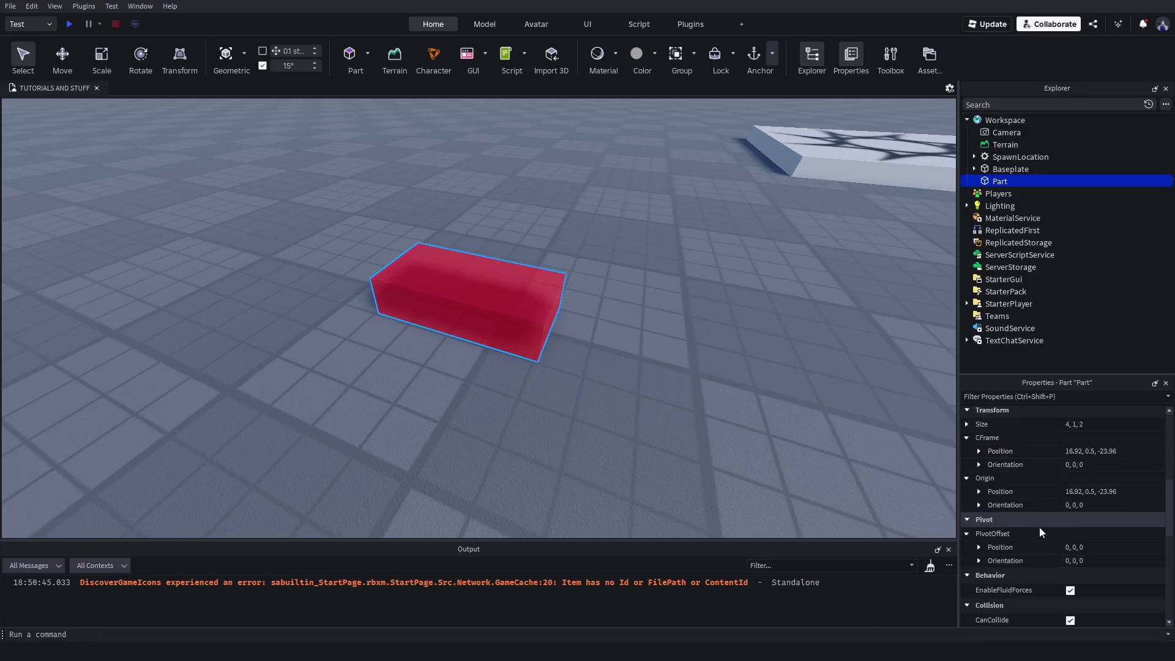
click(1092, 465)
text(3,3,)
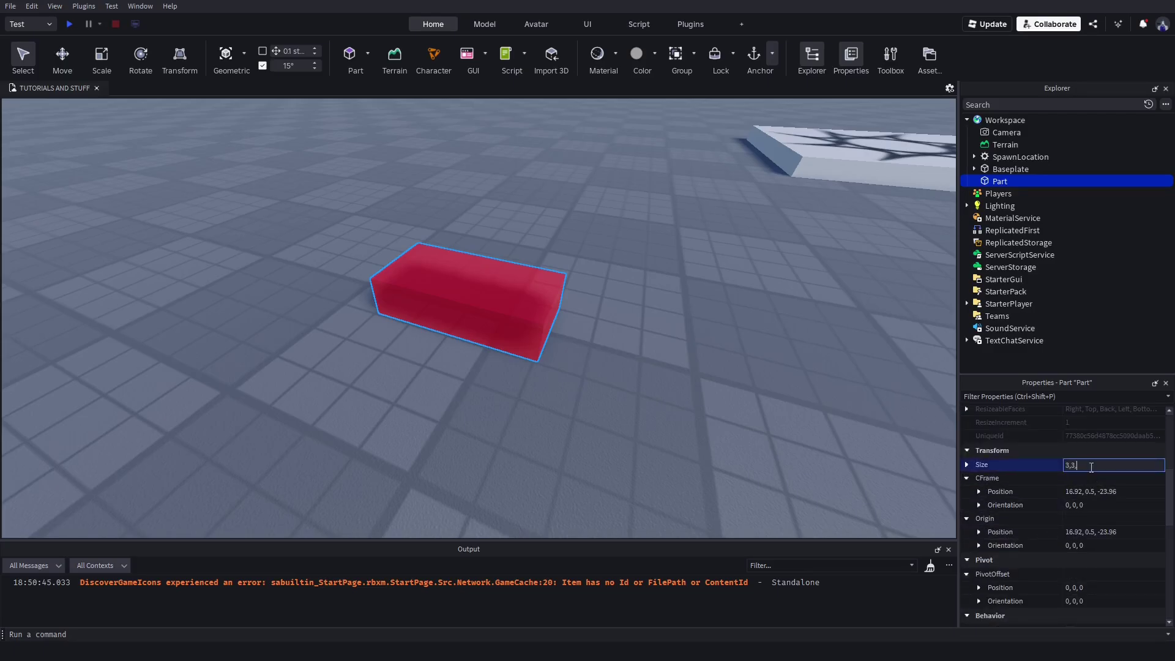
text(3)
key(Return)
scroll(1048, 516, up, 5)
scroll(454, 324, up, 4)
scroll(517, 349, down, 5)
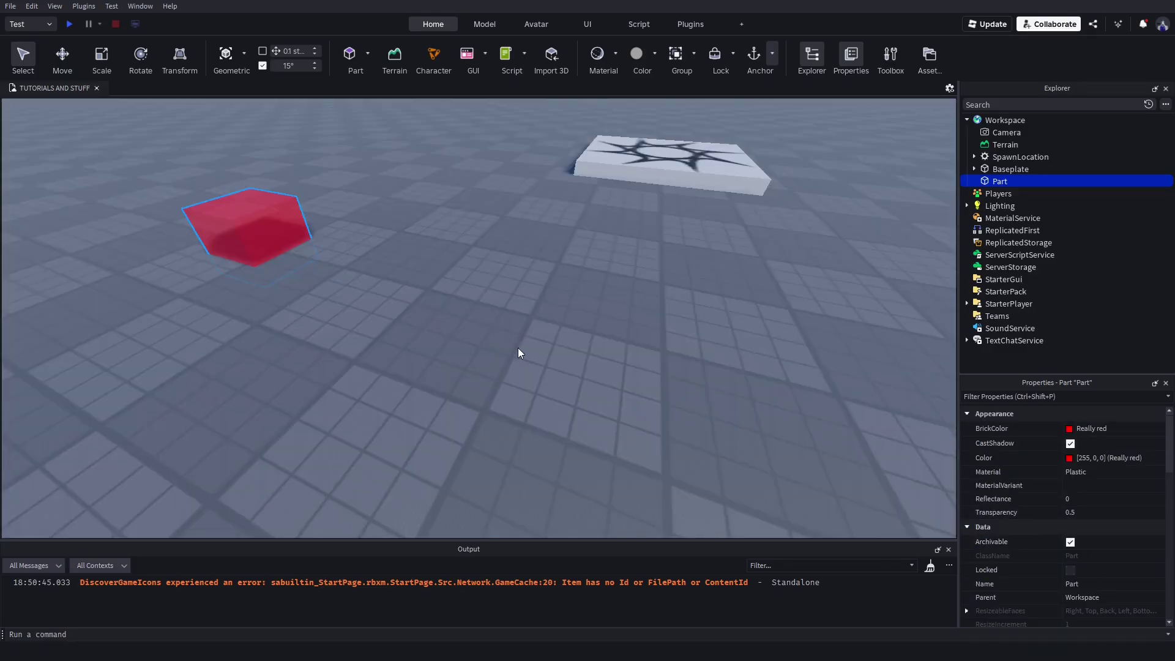
Move the red cube so that it rests on top of the baseplate.
right_drag(518, 348, 450, 323)
drag(450, 323, 484, 352)
right_drag(534, 417, 534, 417)
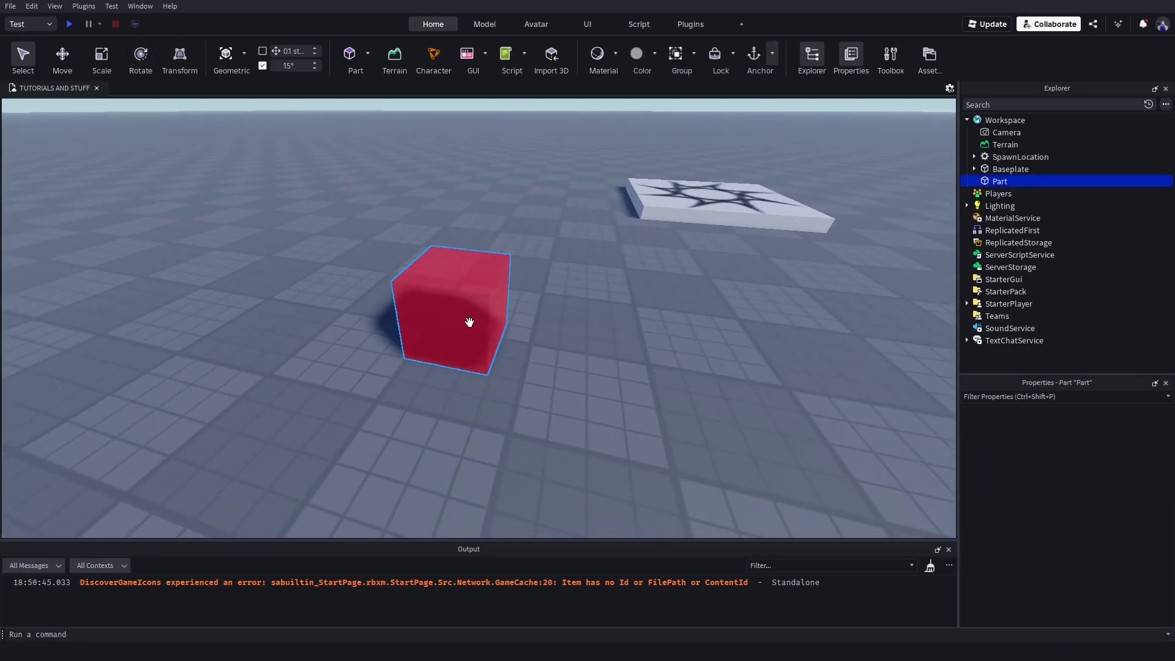
Save the red cube's properties as the default for parts, and deselect the cube.
click(31, 6)
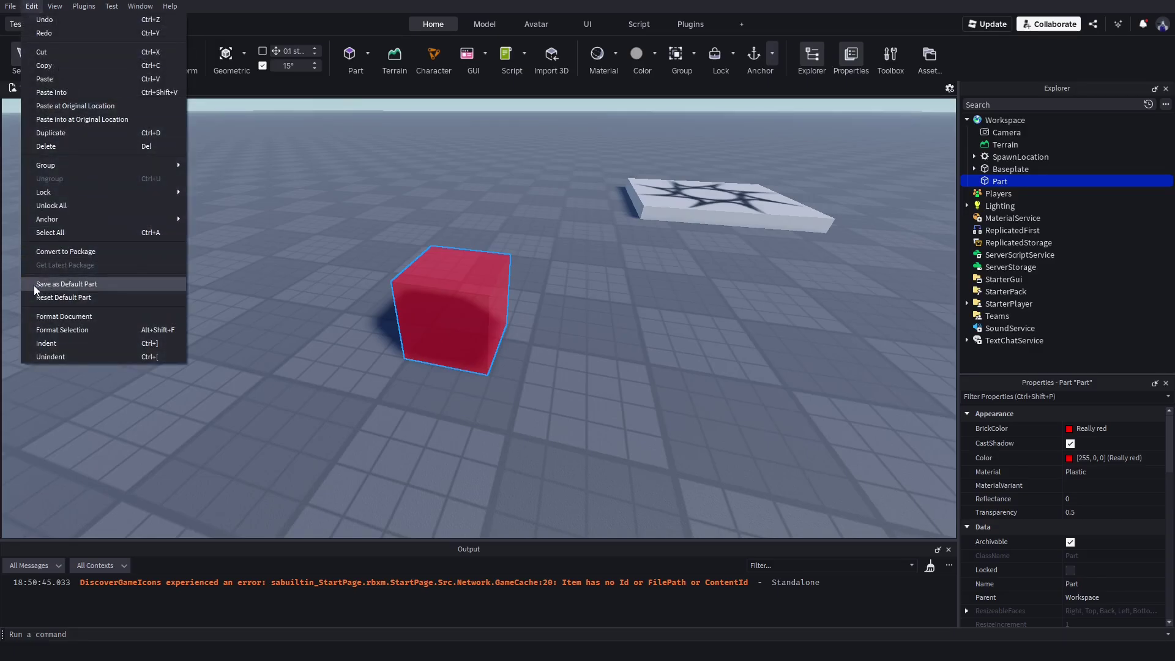
click(72, 285)
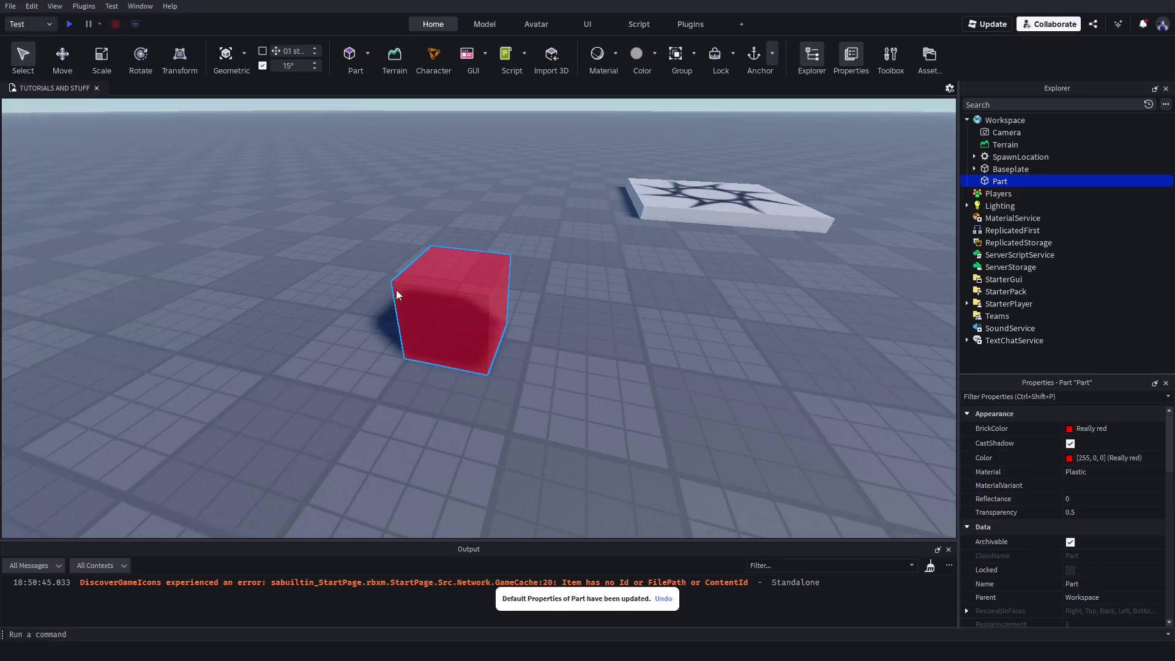
click(271, 284)
Add a new Part to the Workspace to test the saved default.
right_drag(270, 286, 691, 310)
scroll(692, 309, down, 3)
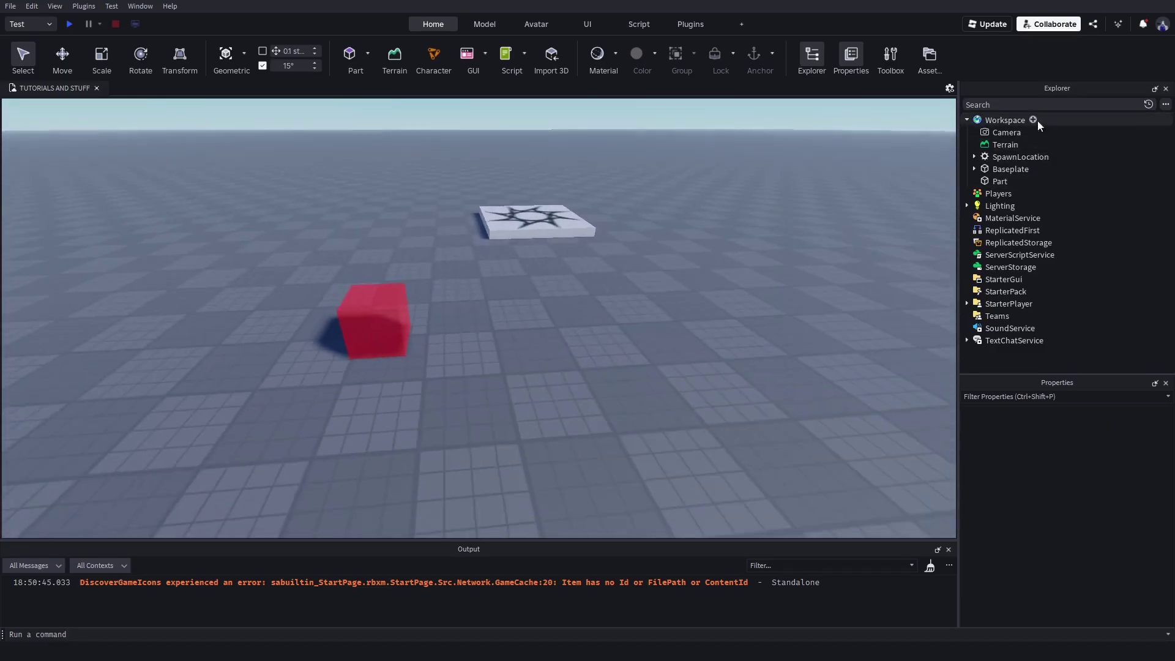
click(1033, 119)
text(part)
key(Return)
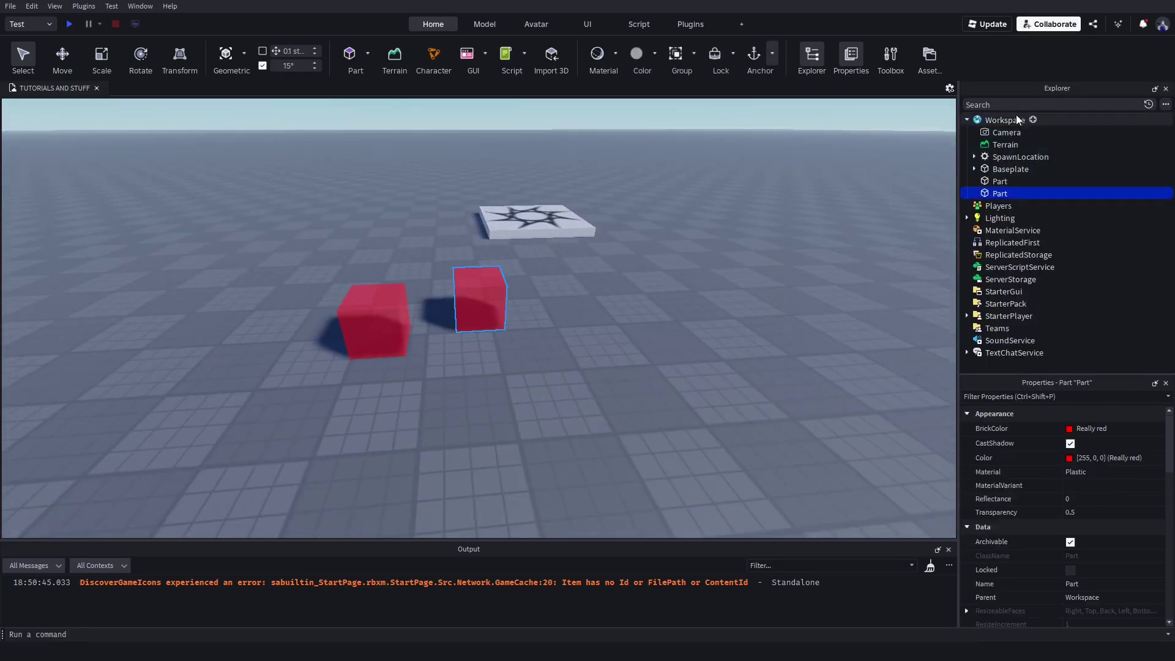
Insert a third Part into the Workspace and move it away from the other two red cubes.
right_drag(396, 388, 416, 396)
click(417, 399)
click(1032, 120)
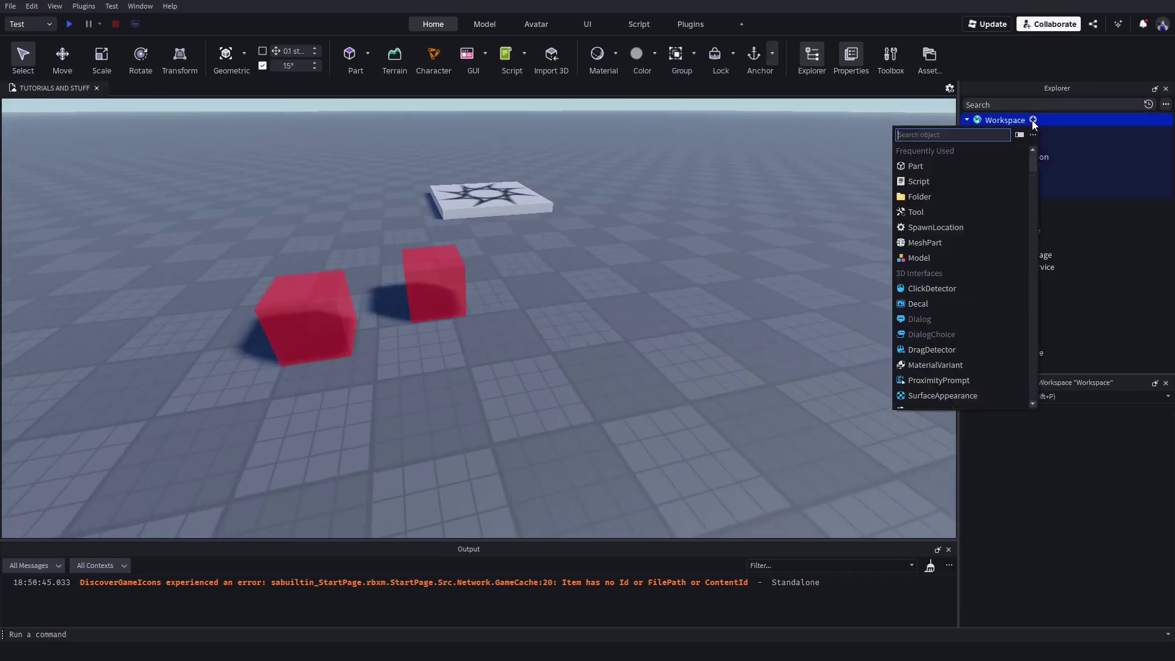
text(par)
key(Return)
drag(442, 269, 611, 347)
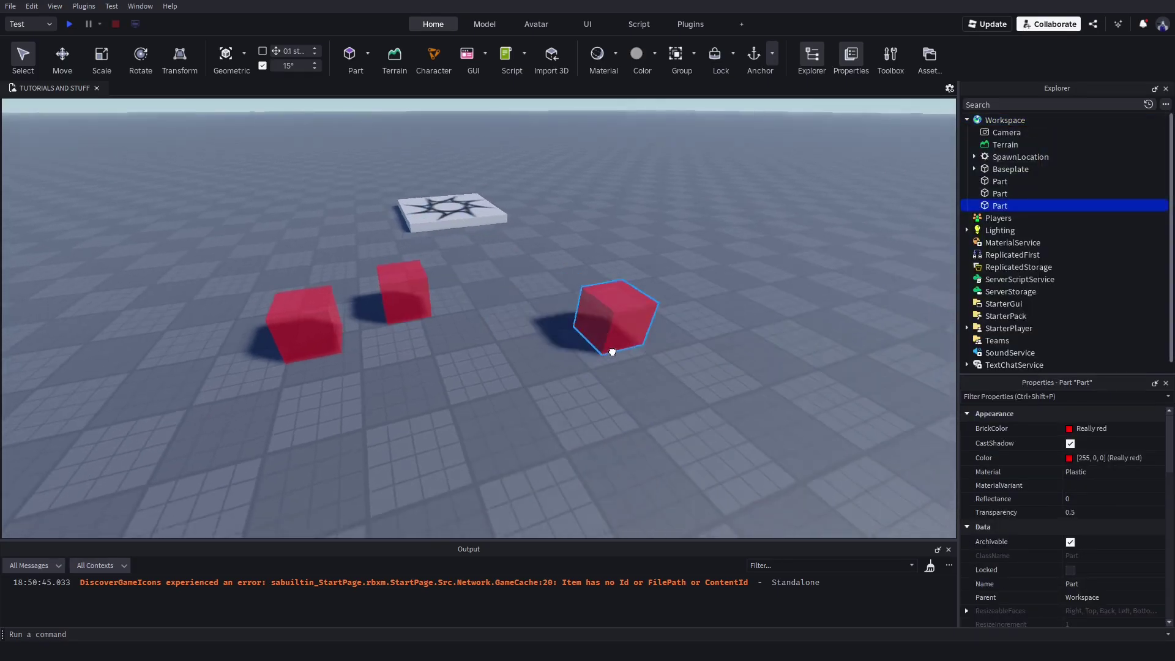
Scale the third part up into a tall, wide block.
click(102, 67)
right_drag(619, 365, 629, 358)
drag(489, 297, 518, 207)
drag(522, 286, 601, 268)
click(696, 370)
right_drag(819, 307, 831, 305)
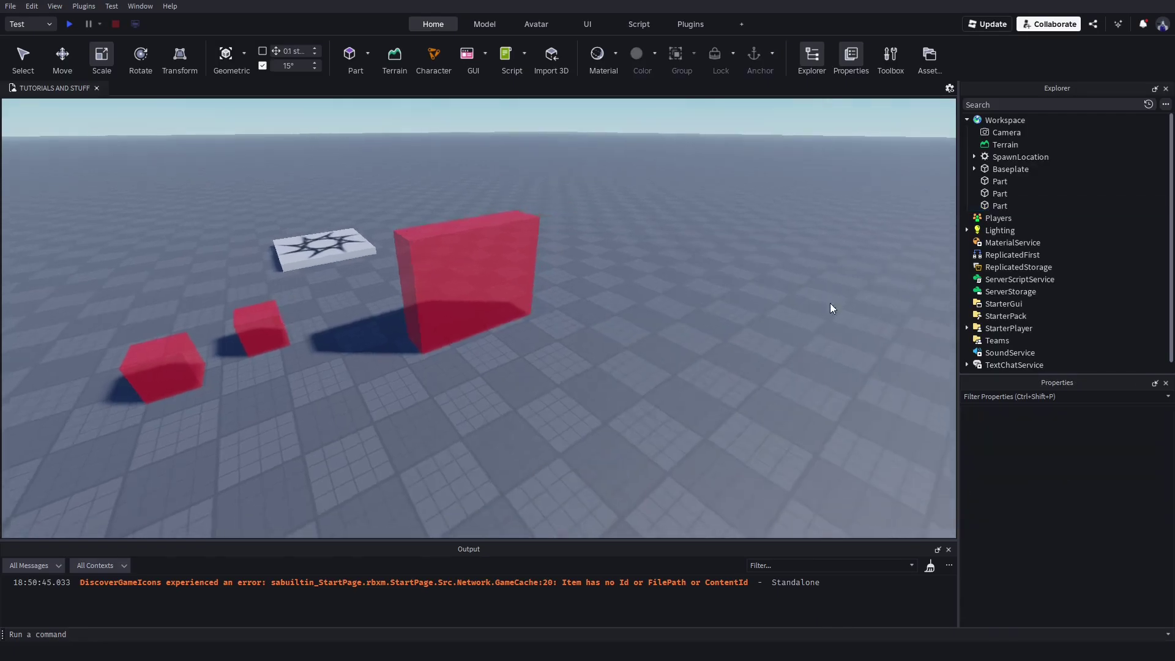
Add a fourth Part to the Workspace beside the large red block and view it up close.
key(d)
click(1032, 120)
key(Return)
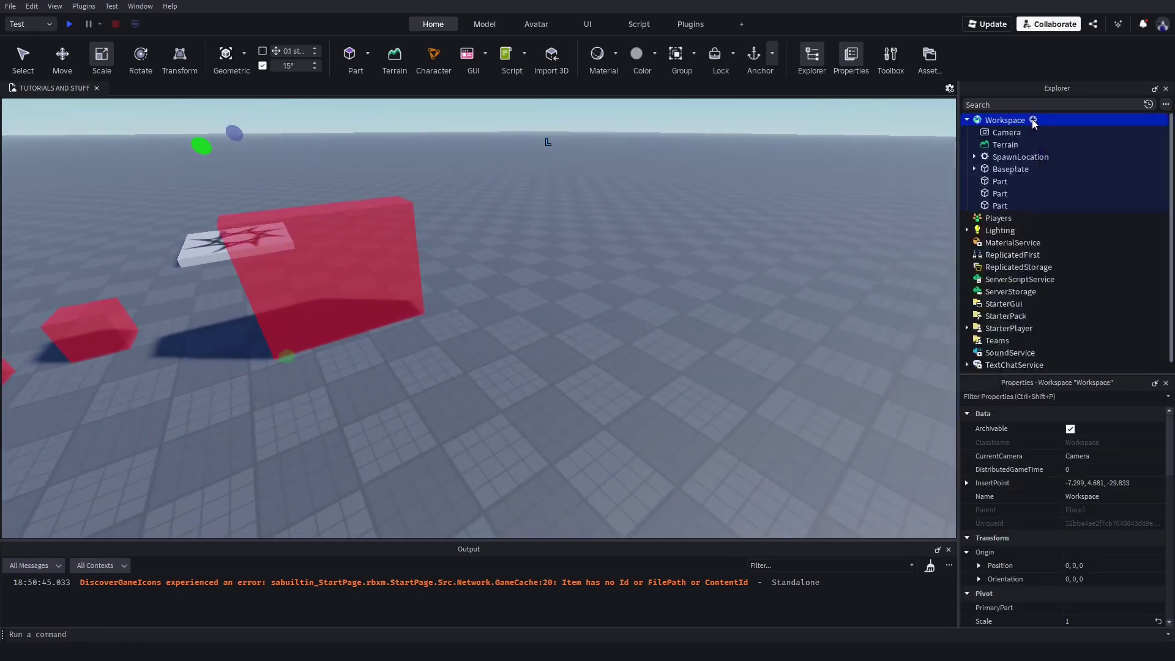
click(572, 432)
key(w)
key(a)
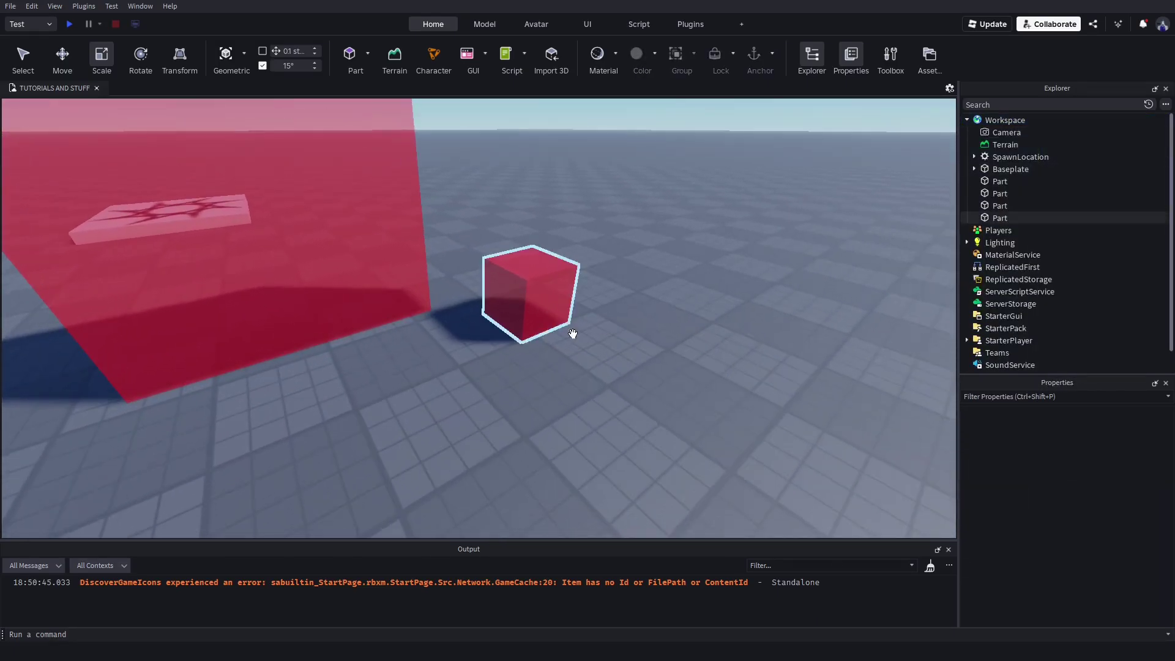
Select all four red parts together and delete them from the Workspace.
key(s)
key(s)
right_drag(586, 335, 619, 288)
key(a)
right_drag(522, 401, 489, 369)
scroll(394, 339, down, 3)
drag(347, 252, 732, 416)
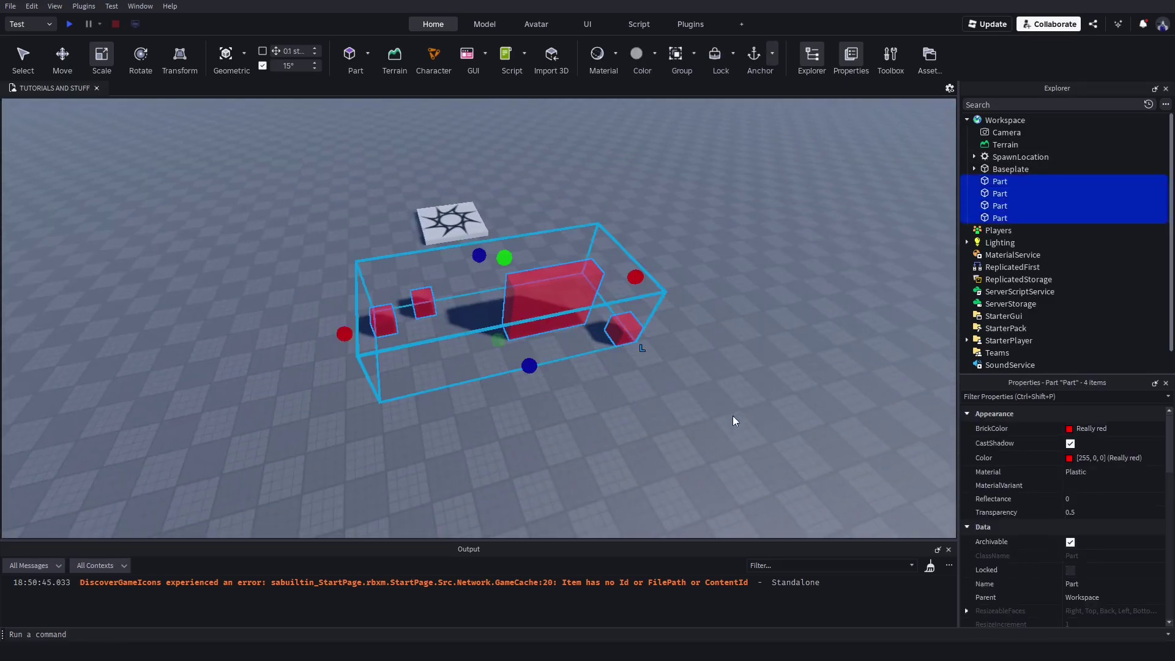
key(Delete)
key(w)
key(a)
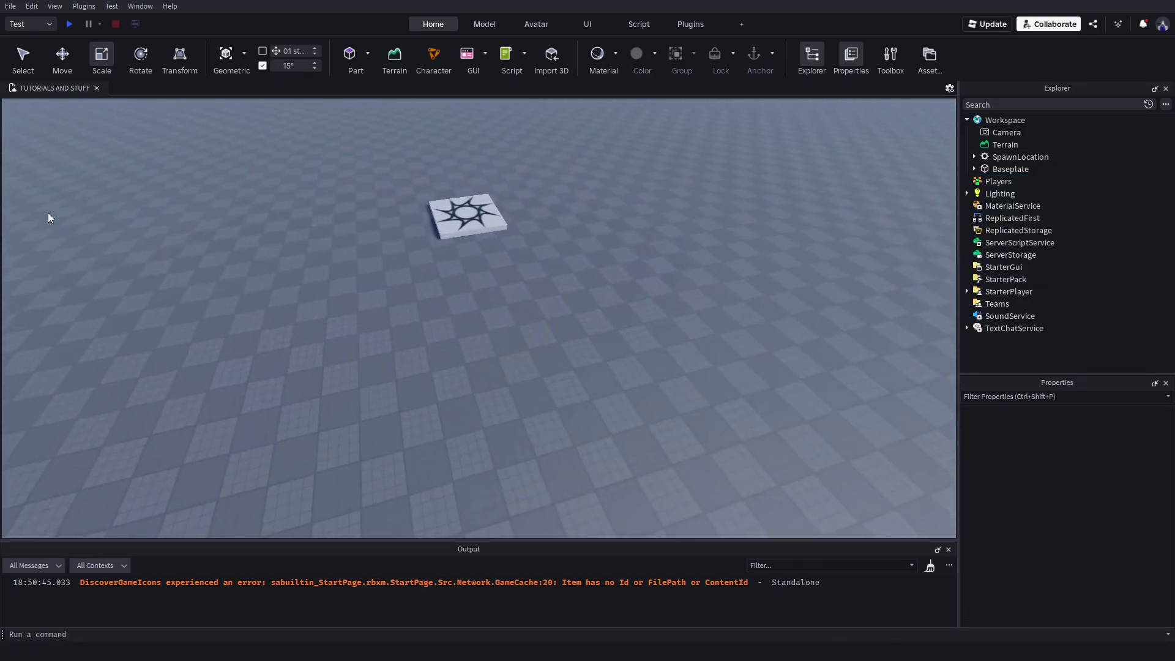
Check the default-instance options with nothing selected, and insert a fresh Part into the Workspace.
click(35, 8)
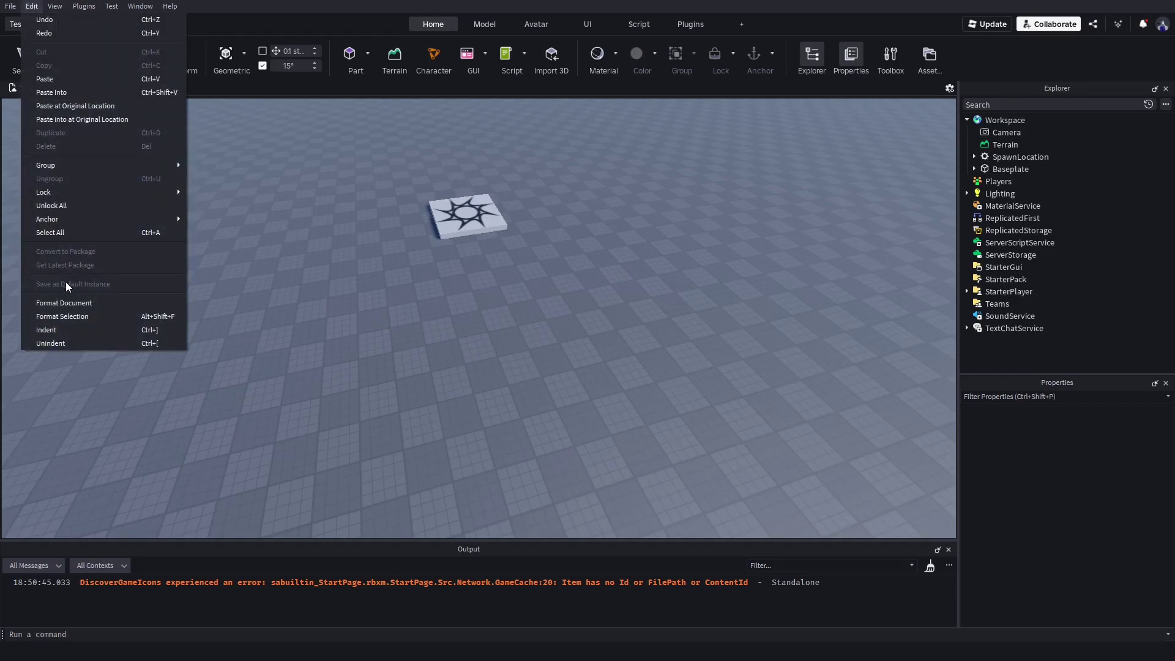
click(568, 345)
click(1033, 120)
text(part)
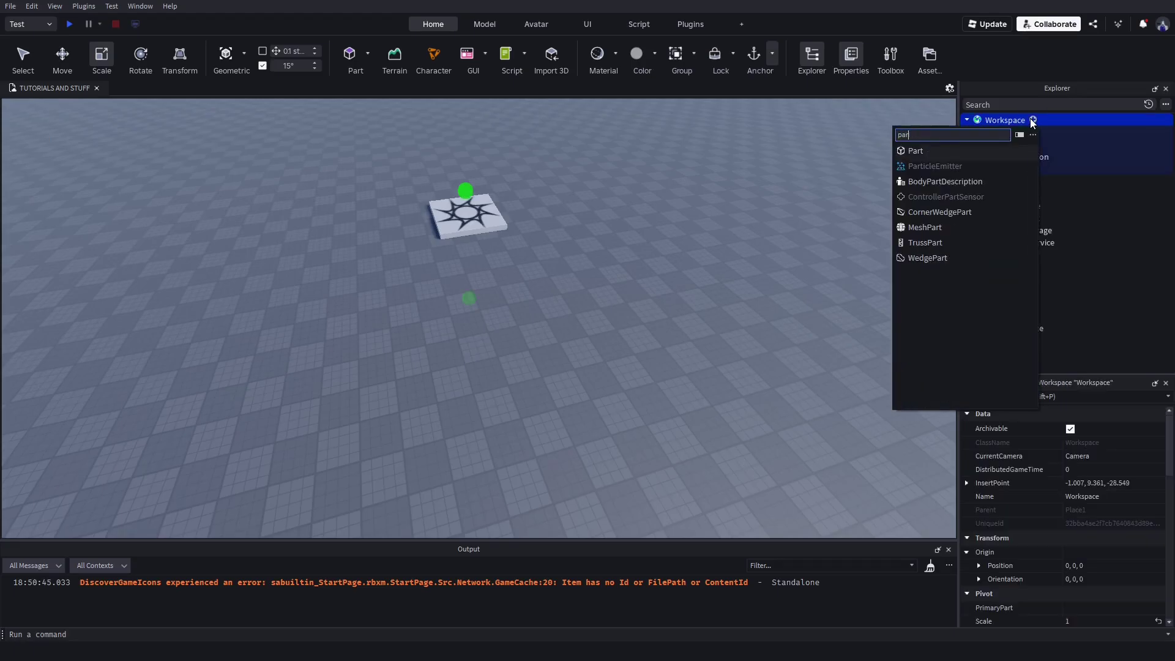
key(Return)
Reset the default part properties and delete the remaining red part.
click(31, 6)
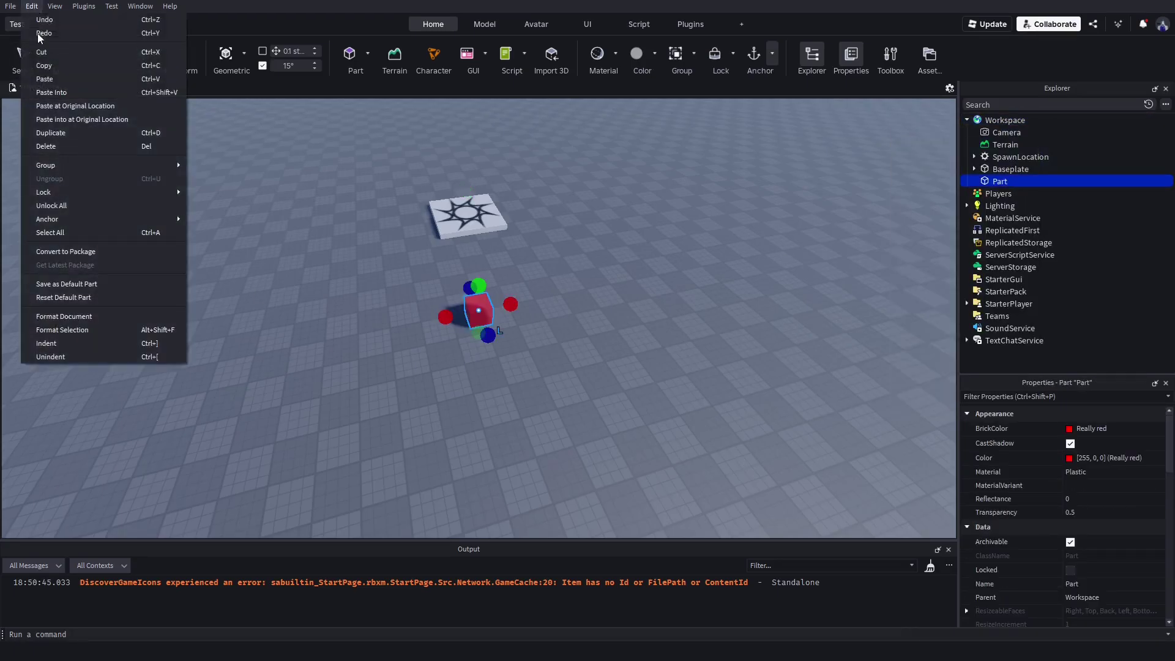
click(41, 299)
scroll(240, 326, up, 8)
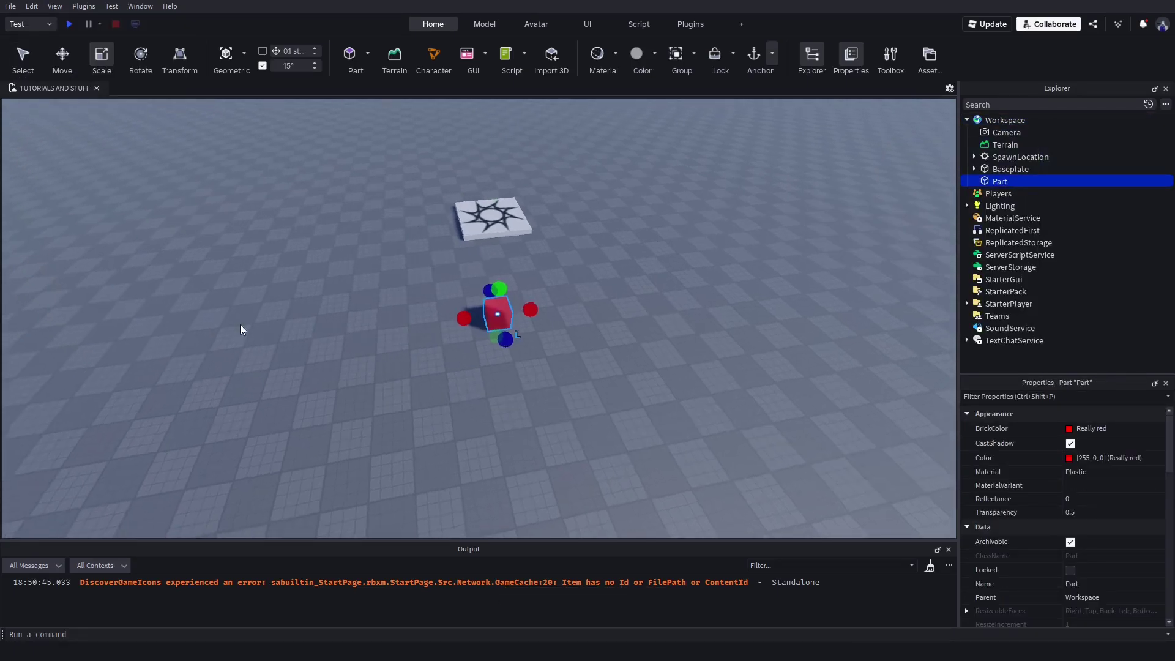
scroll(555, 330, down, 10)
key(Delete)
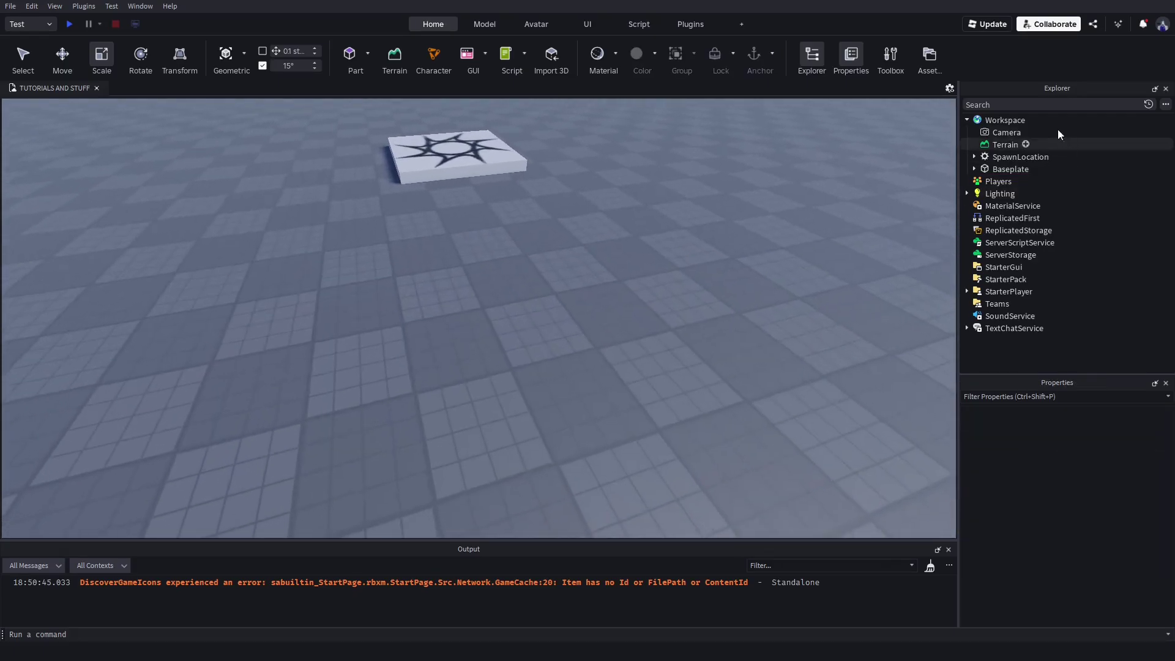
Insert a new Part into the Workspace and enable its Anchored property.
click(1032, 120)
text(part)
key(Return)
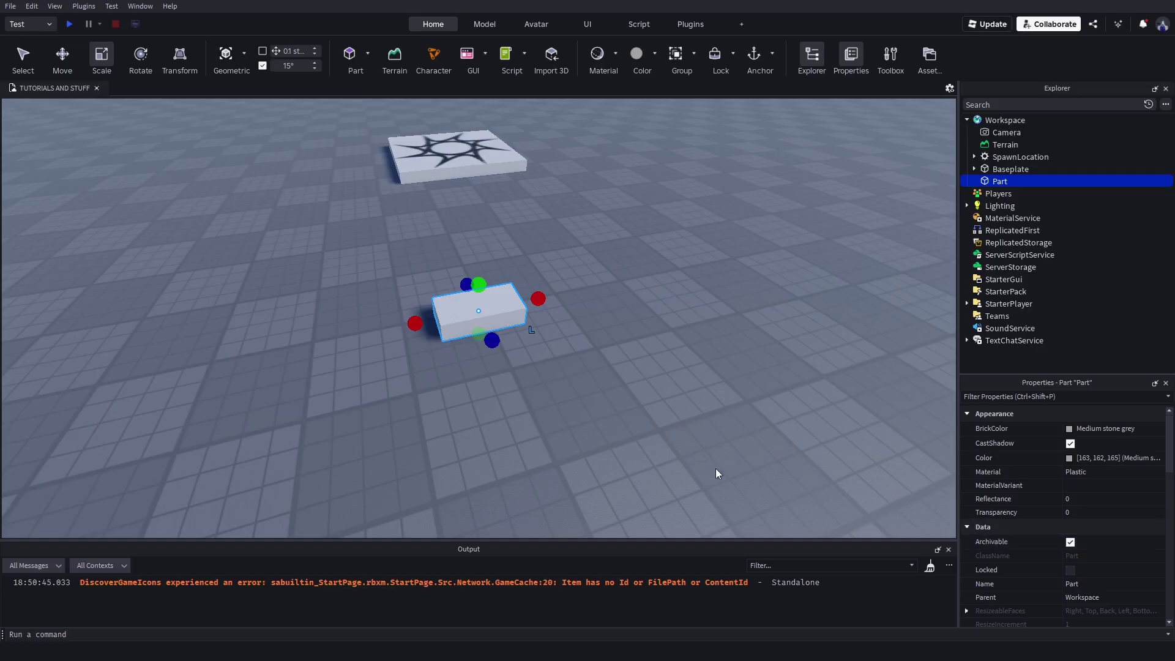
scroll(1055, 534, down, 8)
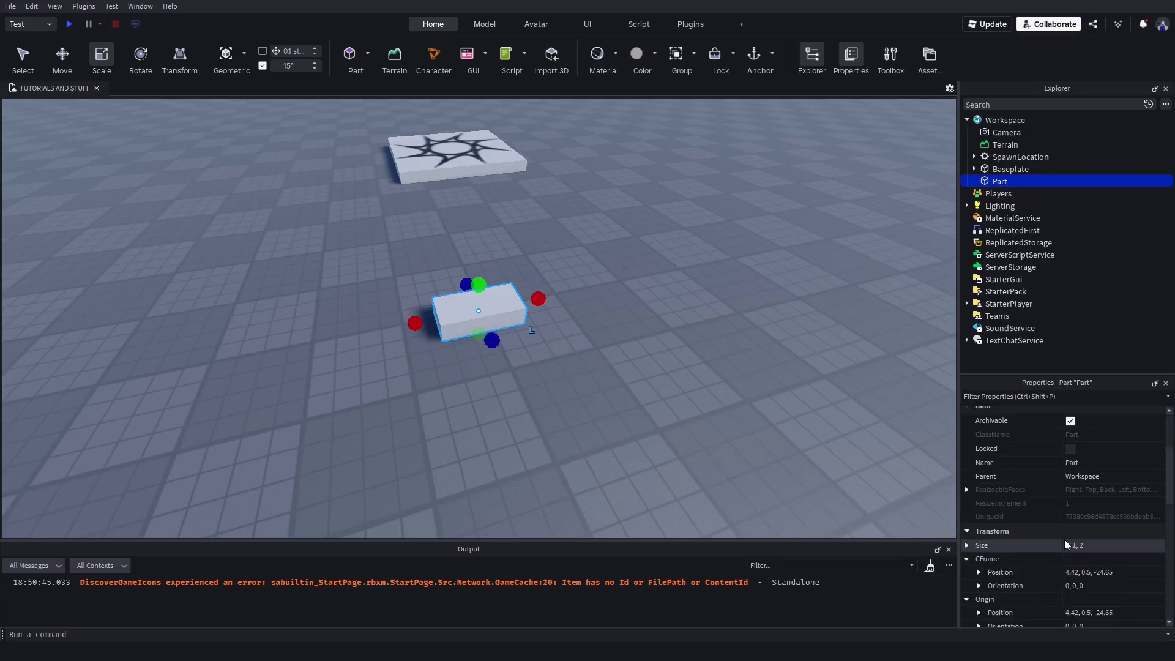
click(1070, 532)
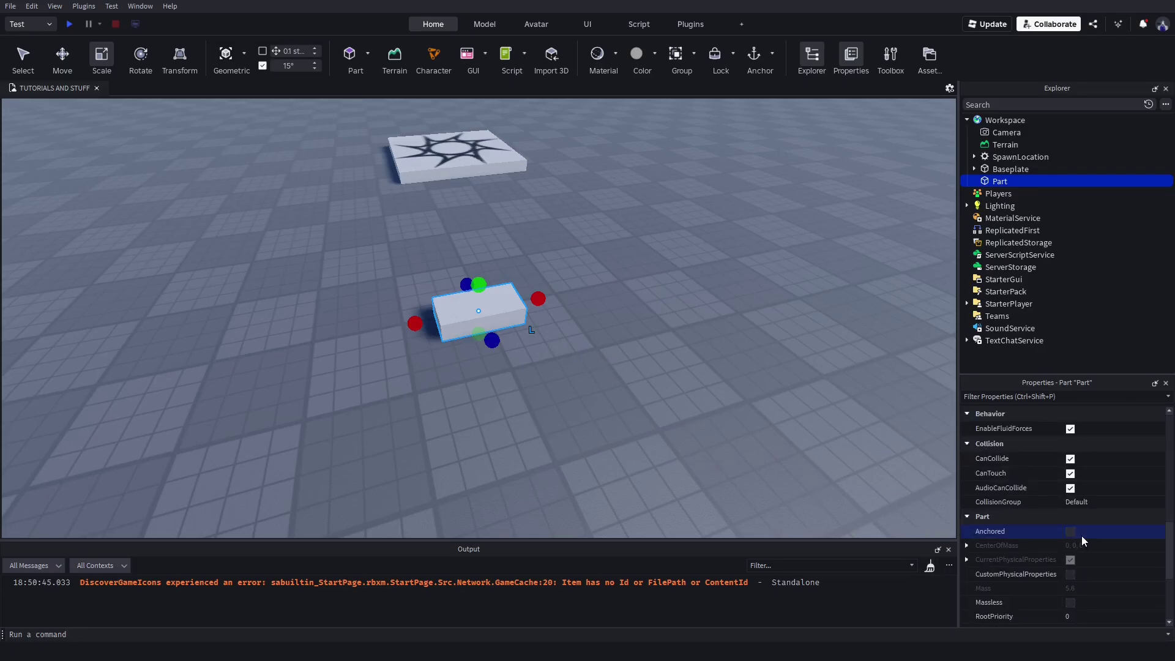
Save the anchored part's properties as the default Part, and delete that part from the Workspace.
click(37, 7)
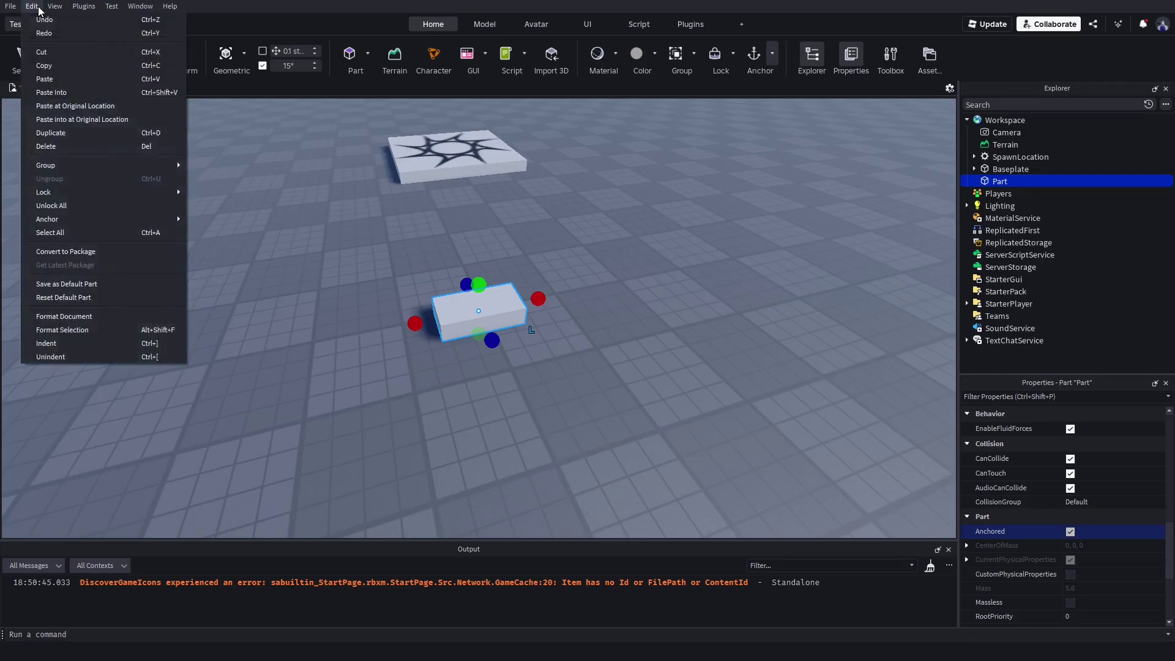
click(68, 284)
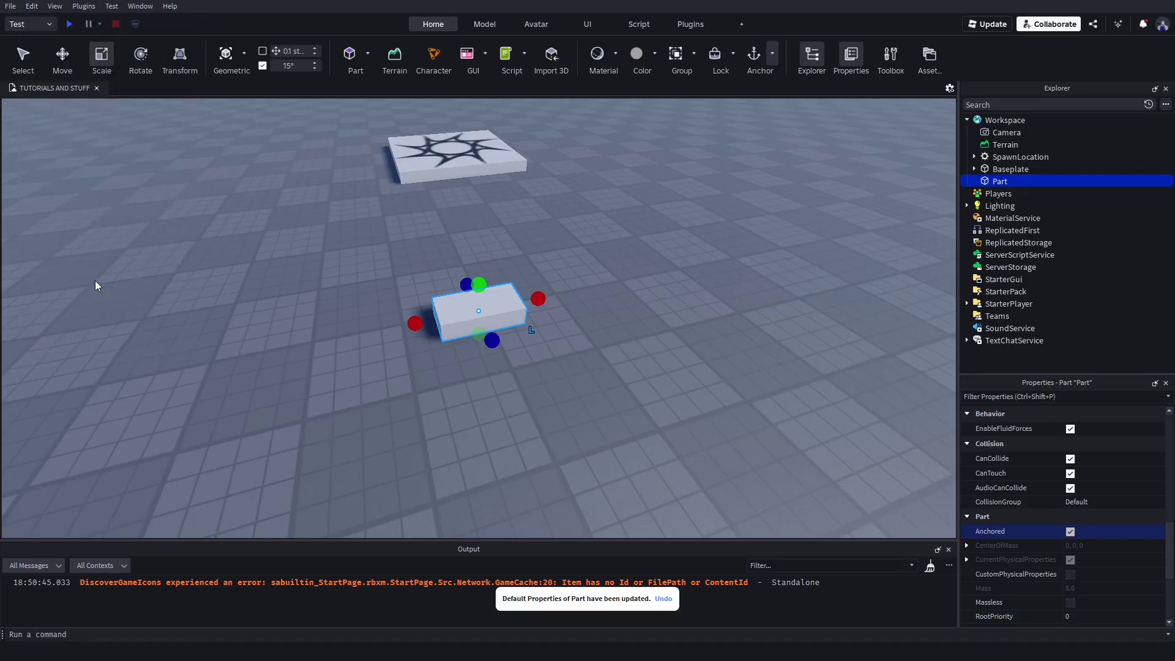
click(225, 247)
click(456, 309)
key(Delete)
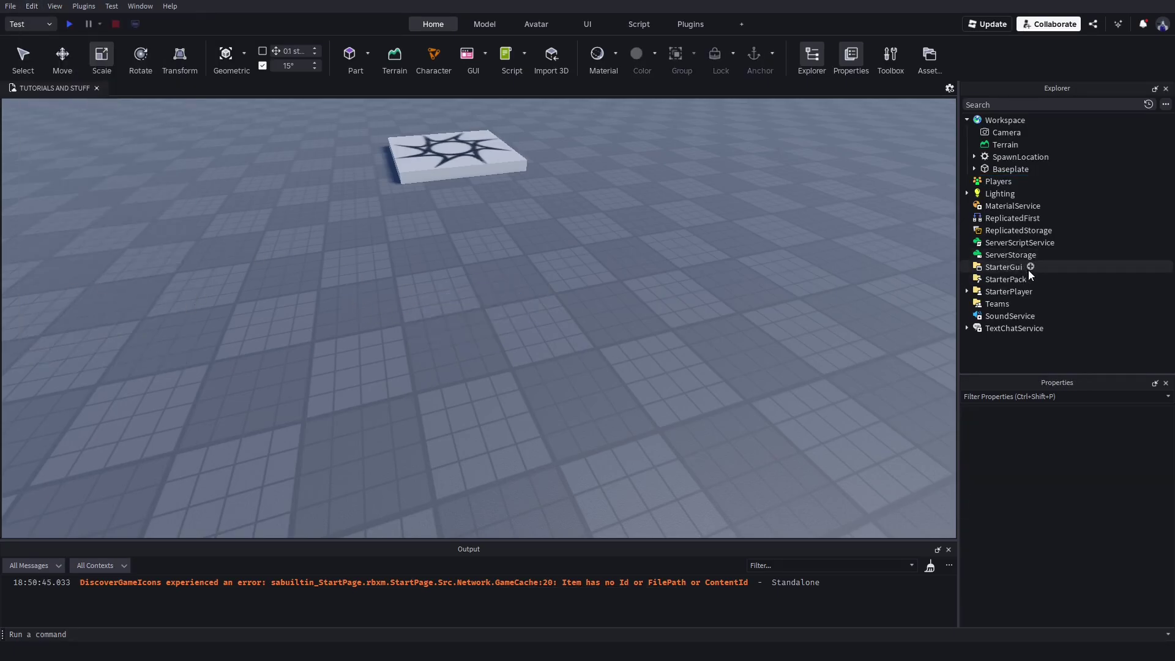
Add a ScreenGui to StarterGui and check its options for saving or resetting the default instance.
click(1030, 267)
text(screen)
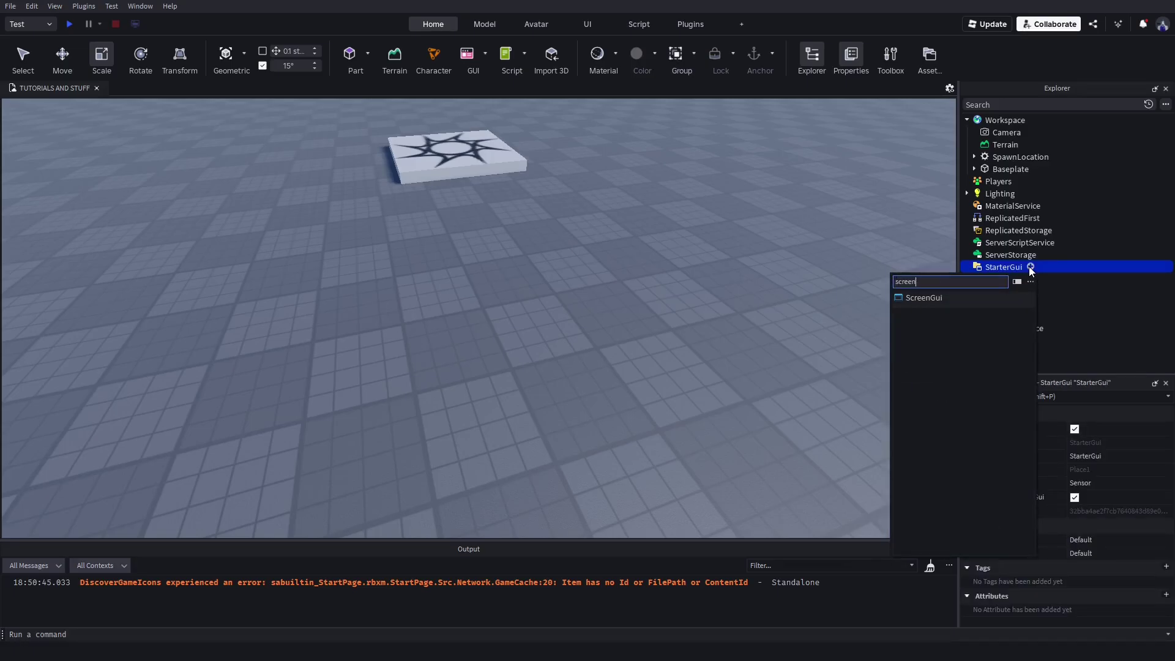
key(Return)
scroll(1077, 494, down, 3)
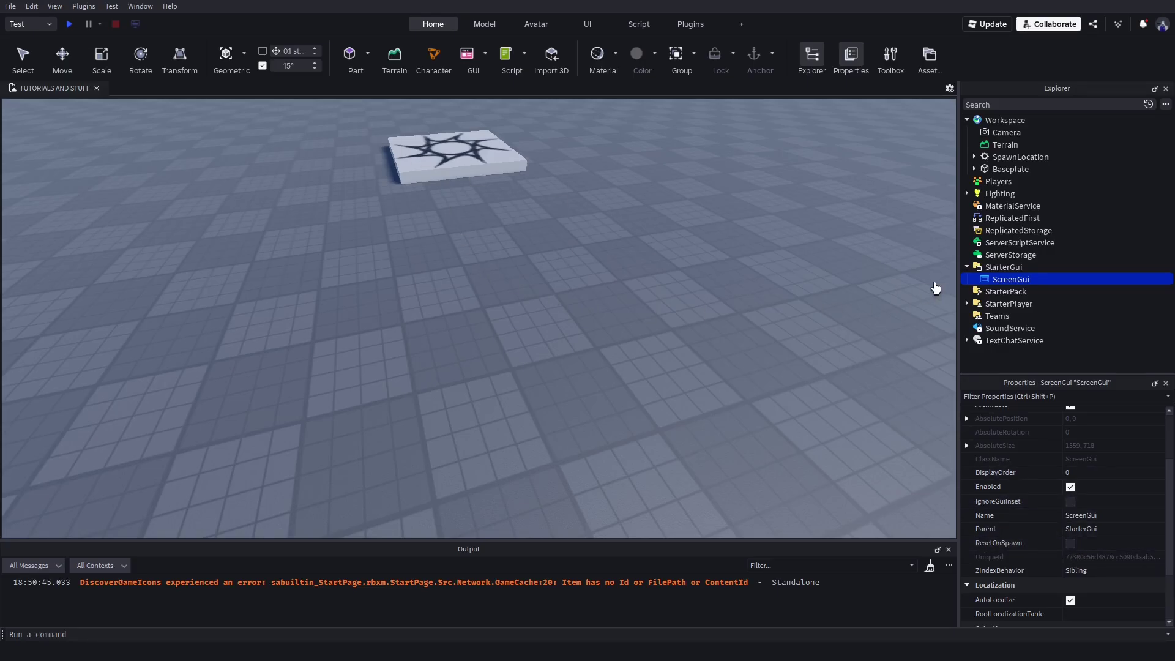
mouse_move(1001, 280)
click(34, 7)
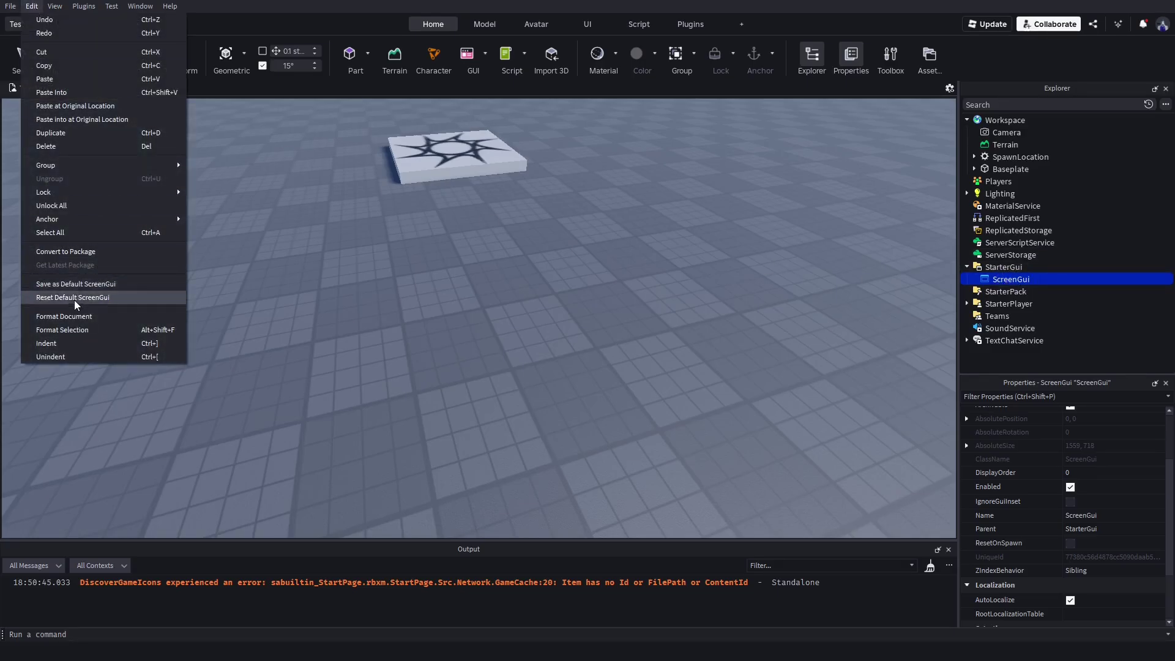
click(573, 349)
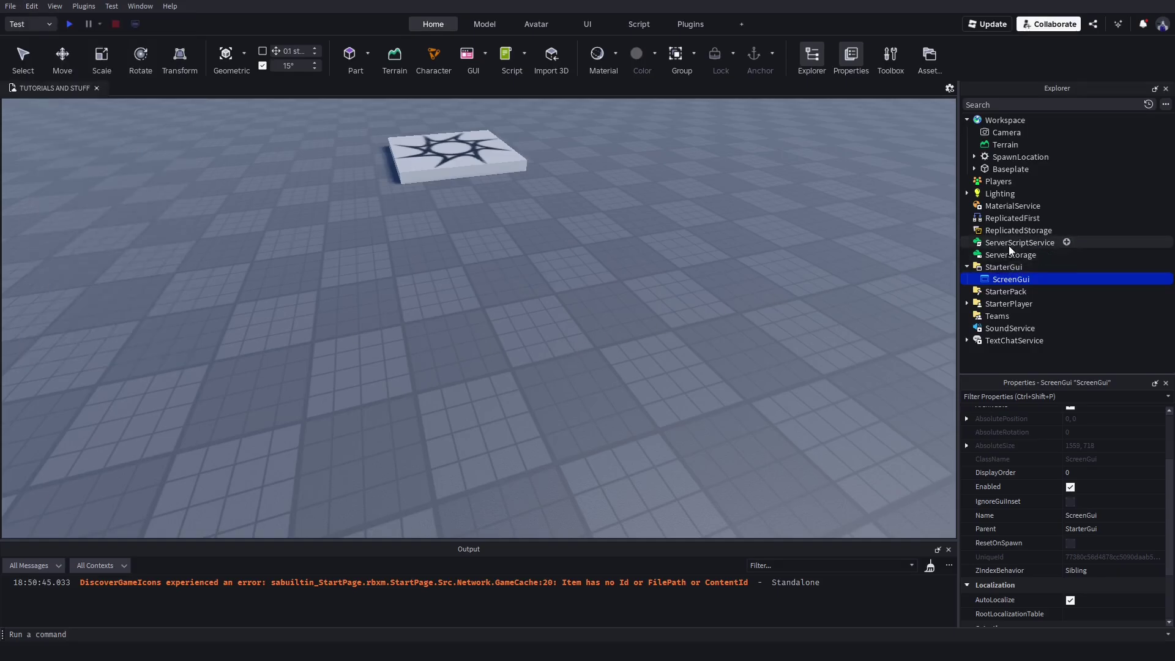
Check whether the ReplicatedStorage service can be saved as a default instance.
click(1008, 243)
click(34, 6)
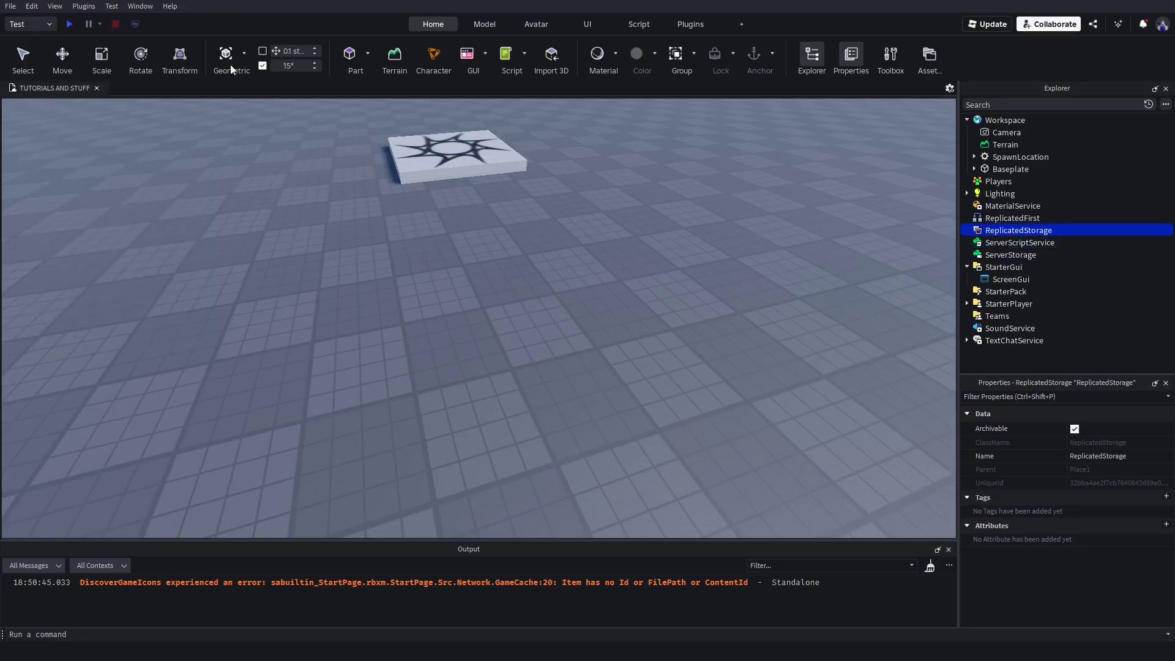
click(32, 6)
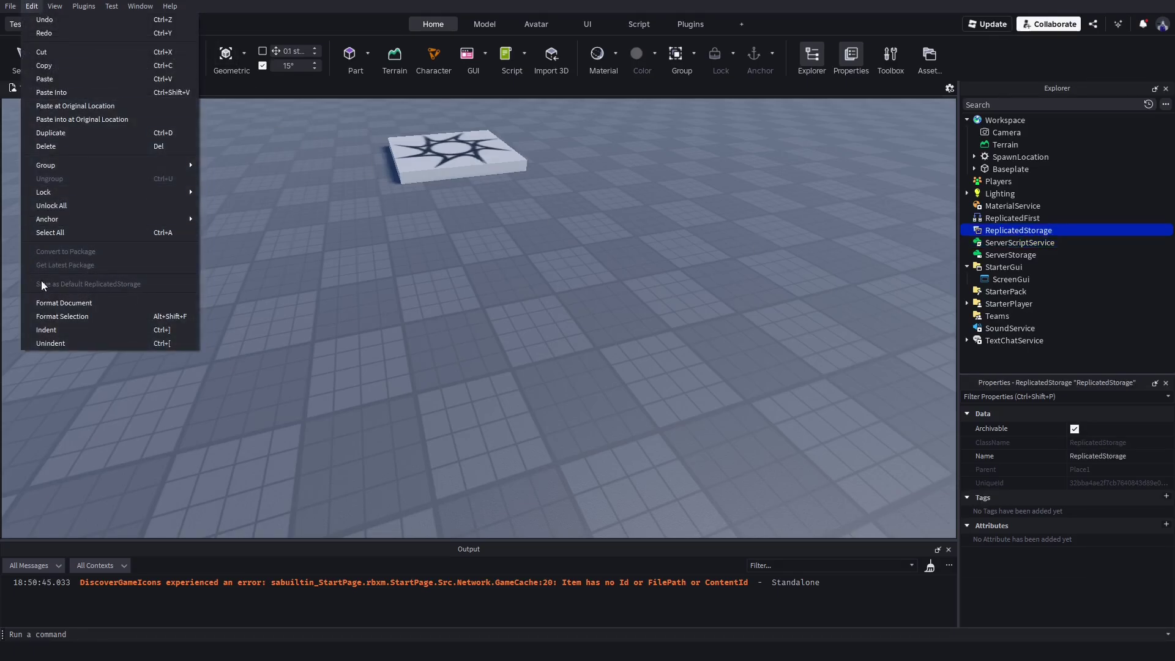
click(1004, 233)
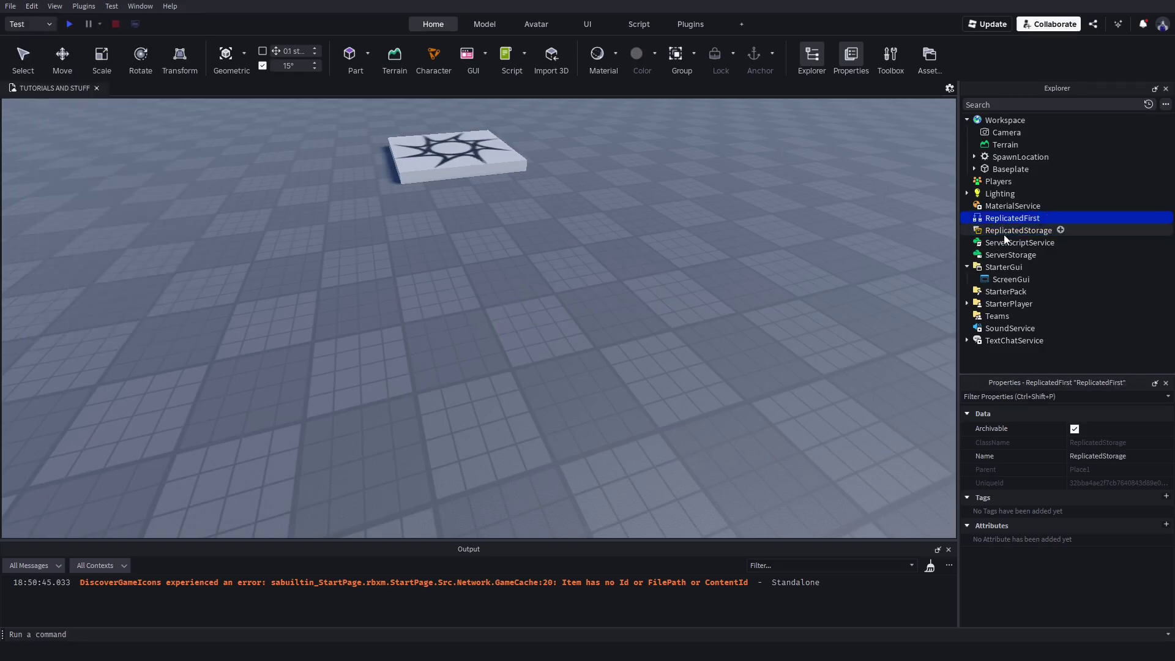
Toggle Archivable off and back on for ServerScriptService, checking the save-as-default option in between.
click(1015, 242)
click(1080, 430)
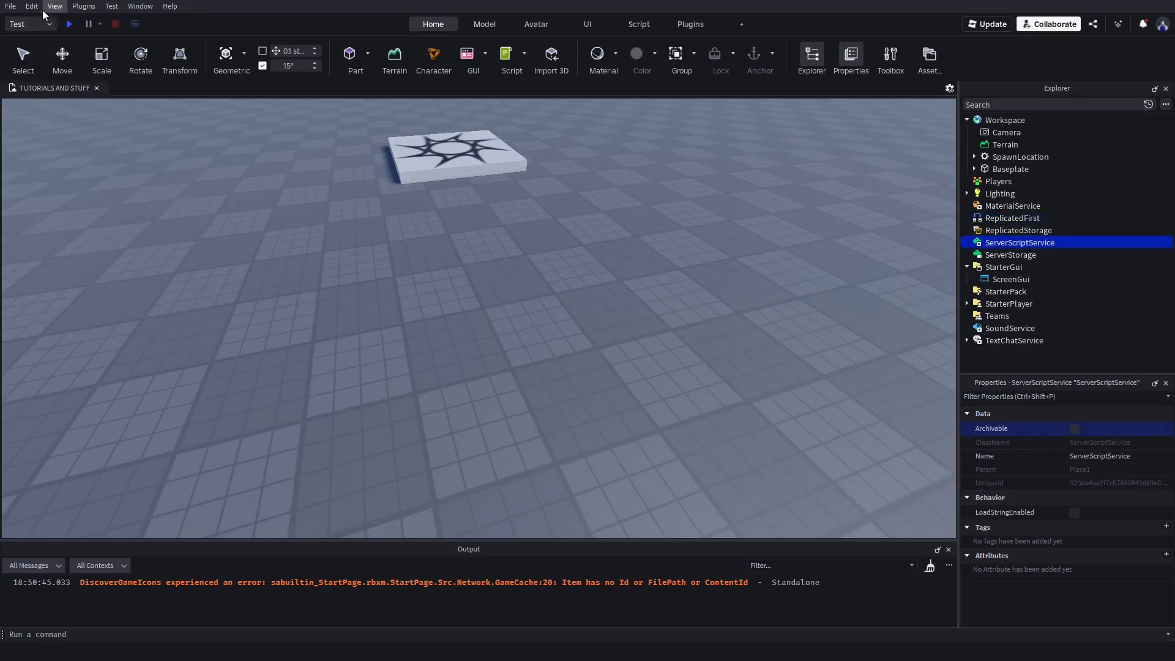
click(38, 7)
click(35, 9)
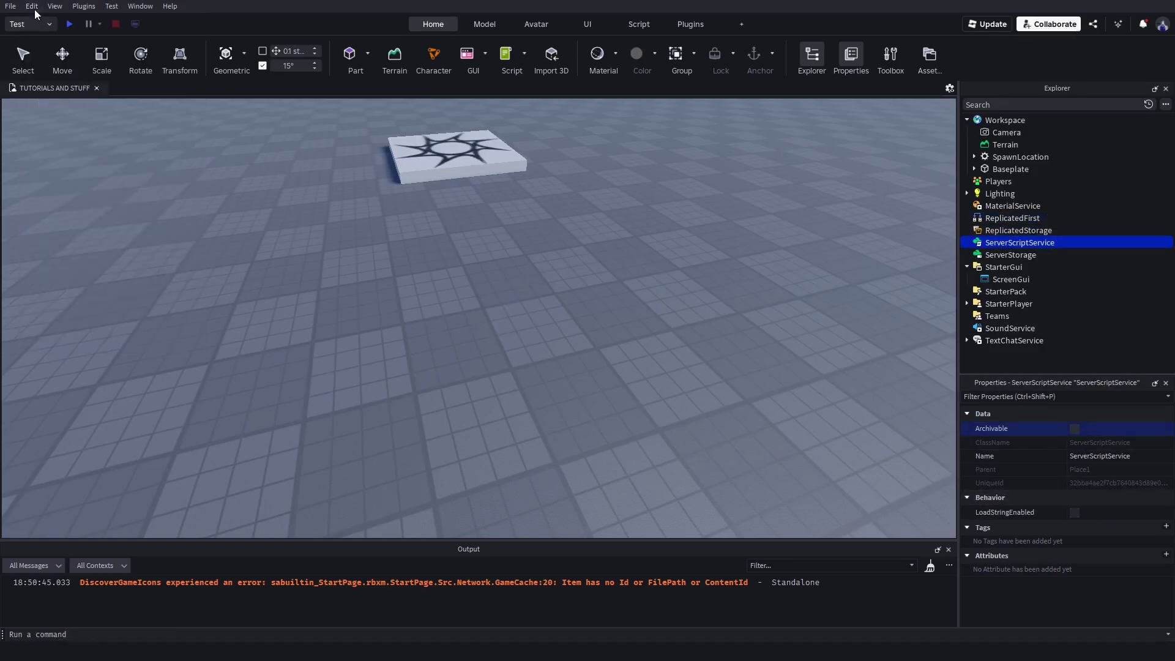
click(1074, 428)
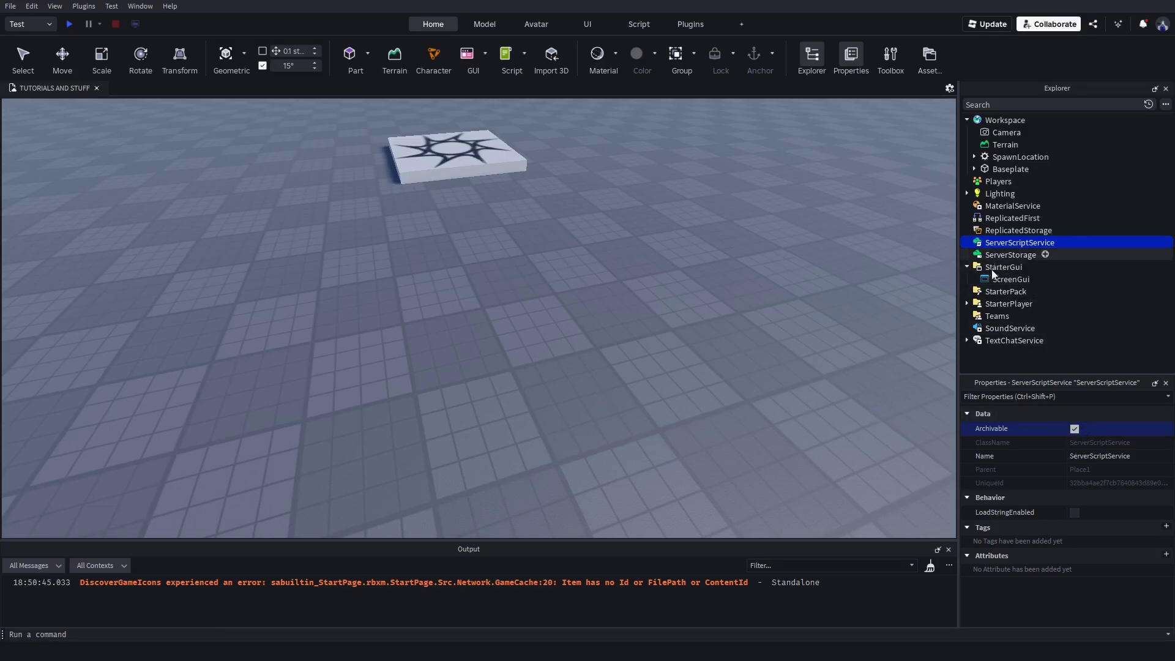
Set StarterPlayer's CharacterWalkSpeed to 12 and check whether the service can be saved as a default.
click(1008, 303)
scroll(1087, 513, down, 2)
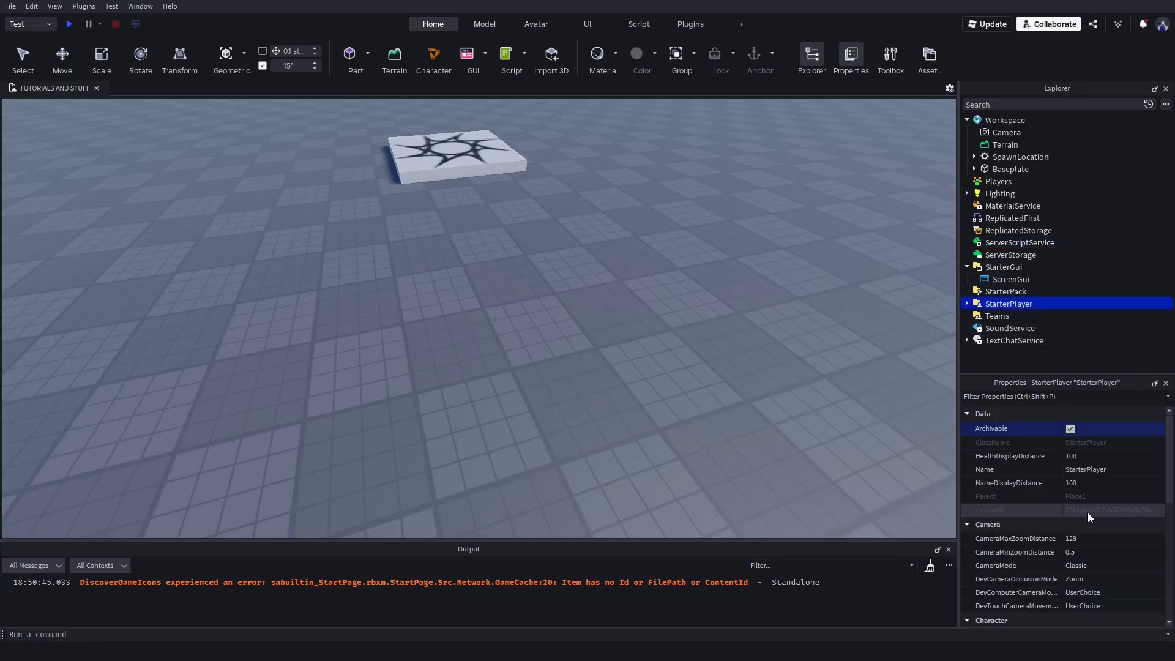
scroll(1088, 512, up, 2)
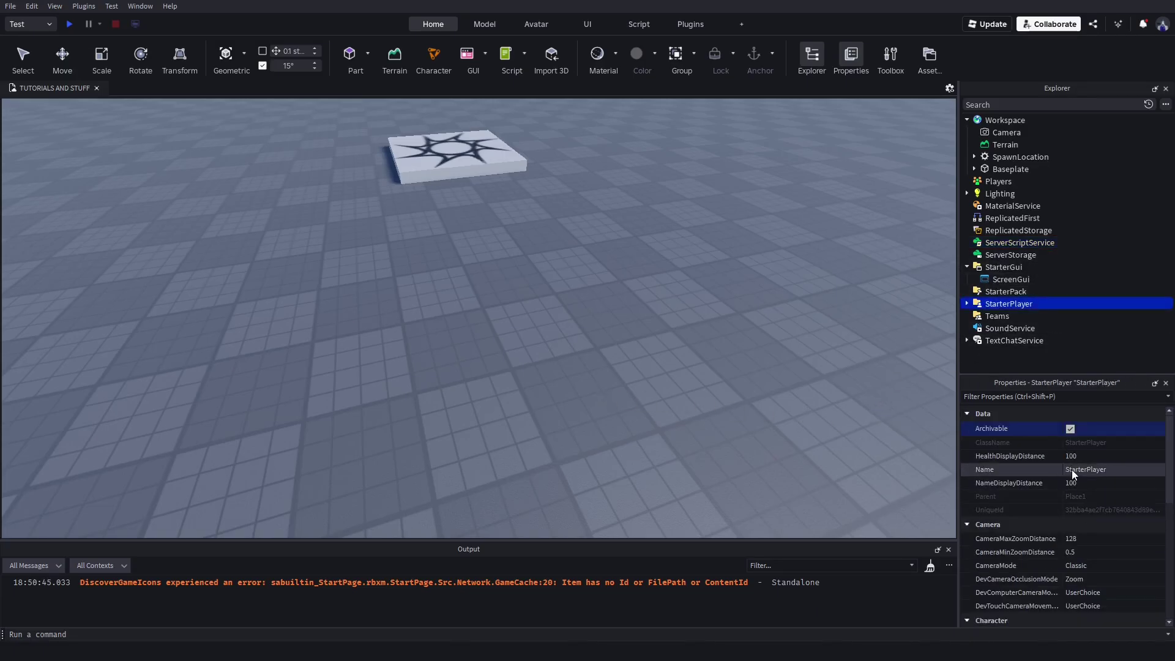
click(967, 121)
scroll(1084, 465, down, 4)
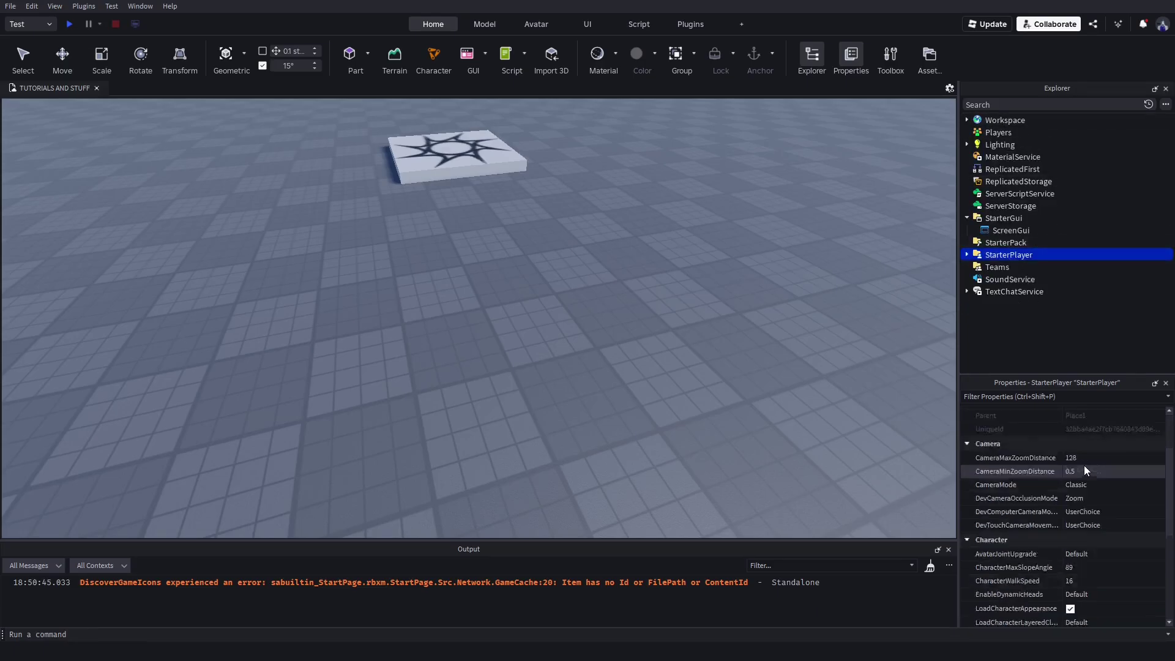
click(1084, 540)
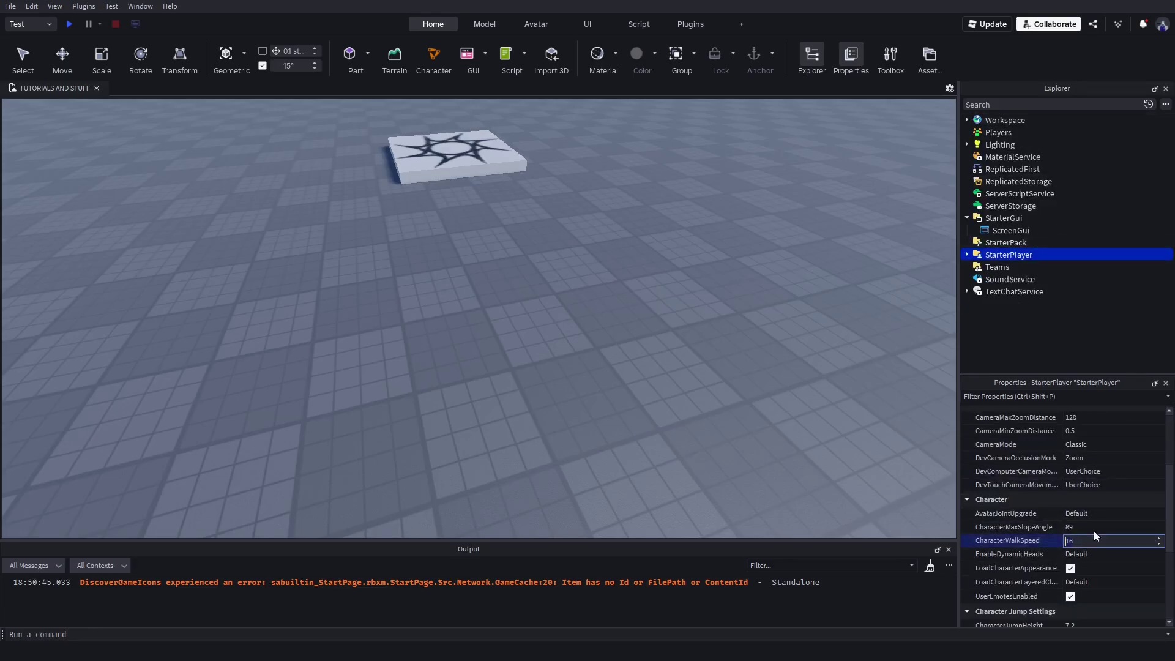
text(12)
key(Return)
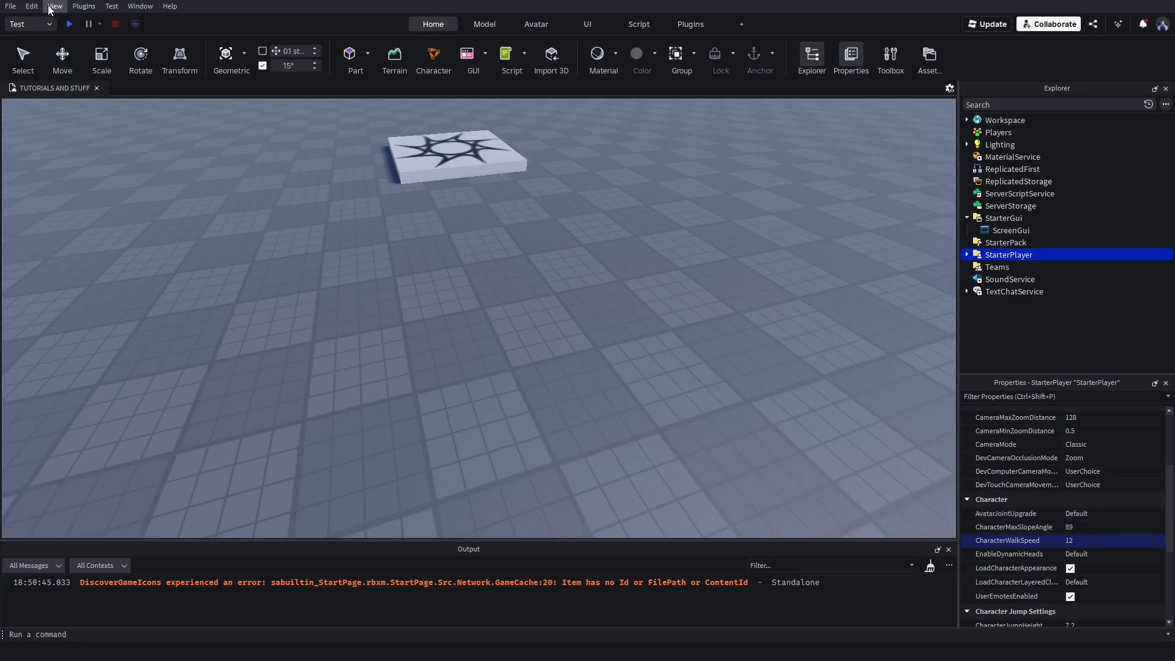
click(31, 6)
click(310, 277)
Set StarterPlayer's CharacterWalkSpeed back to 16.
click(1085, 540)
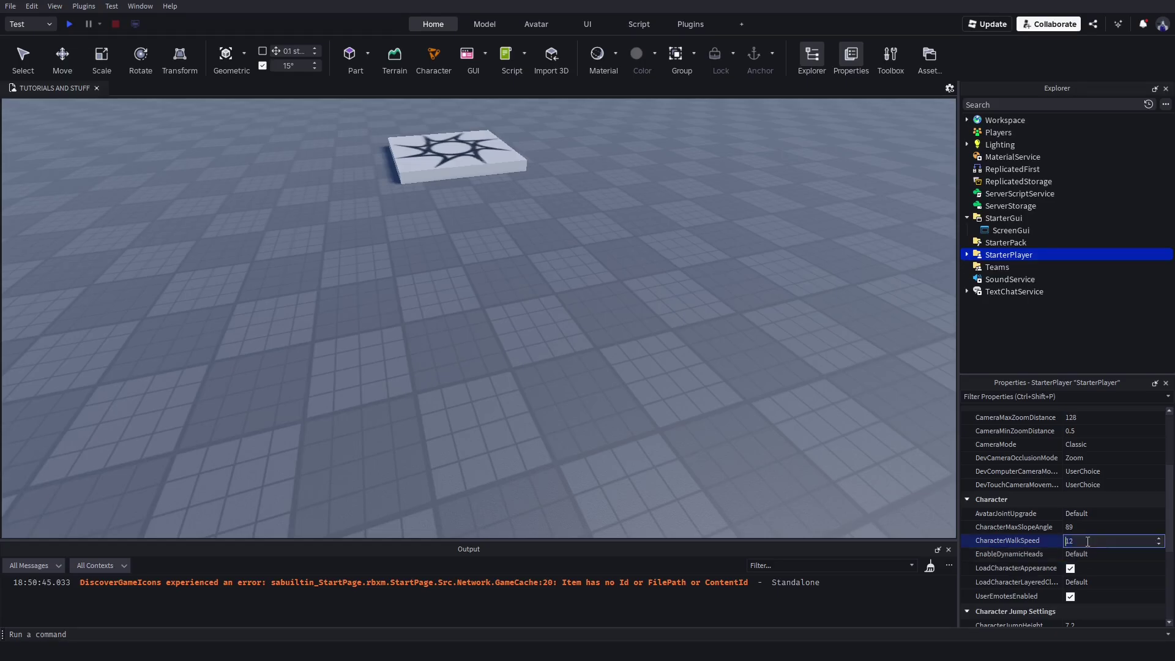
text(16)
key(Return)
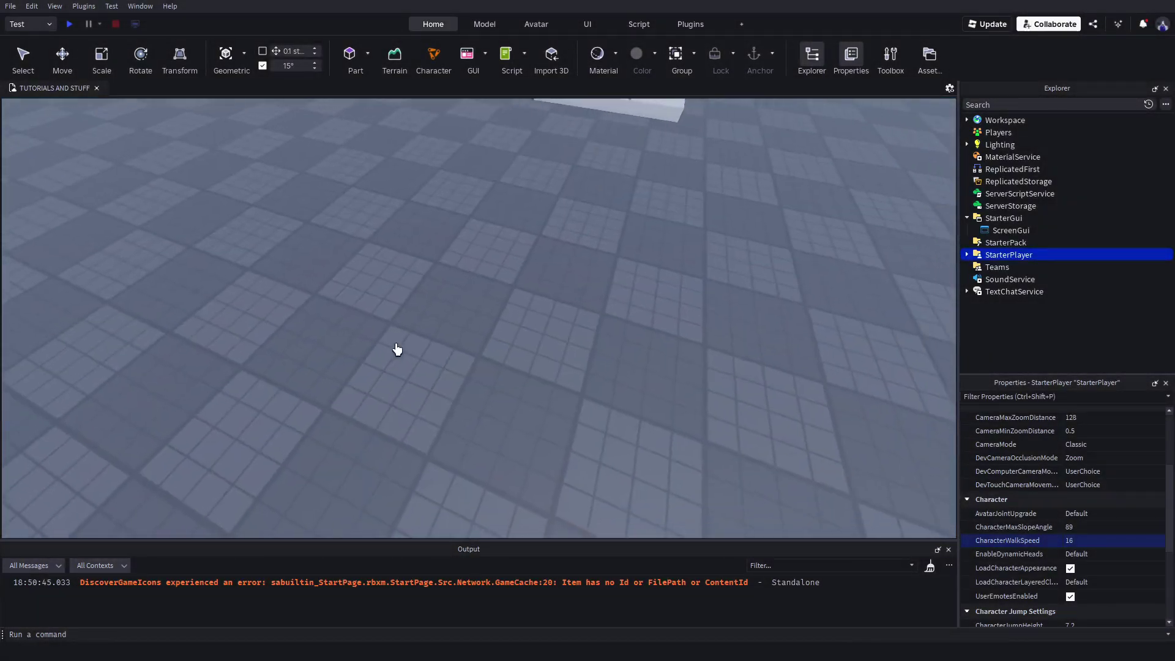
Expand the Workspace to show its child objects in the hierarchy.
scroll(454, 324, down, 3)
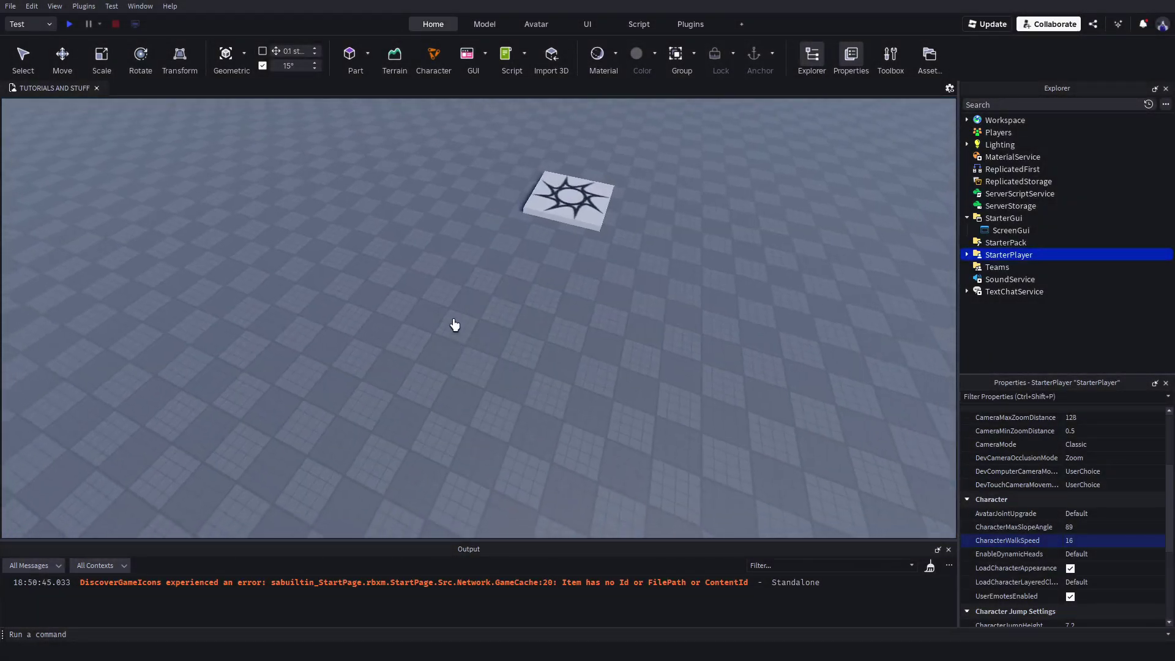
scroll(454, 324, down, 2)
click(967, 120)
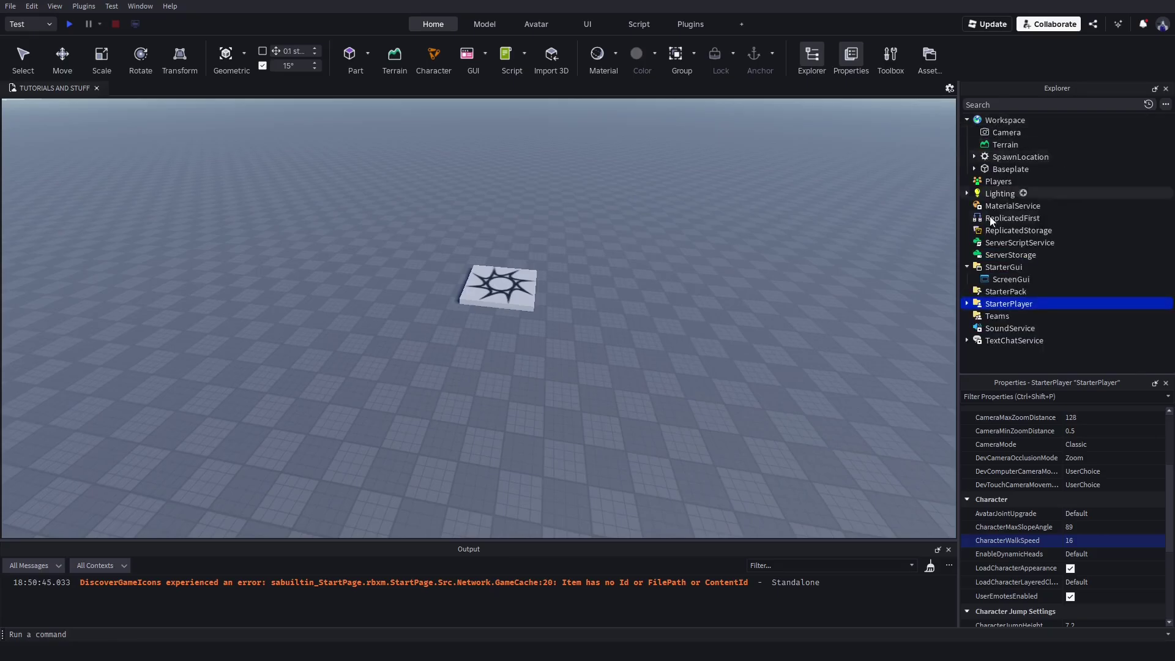